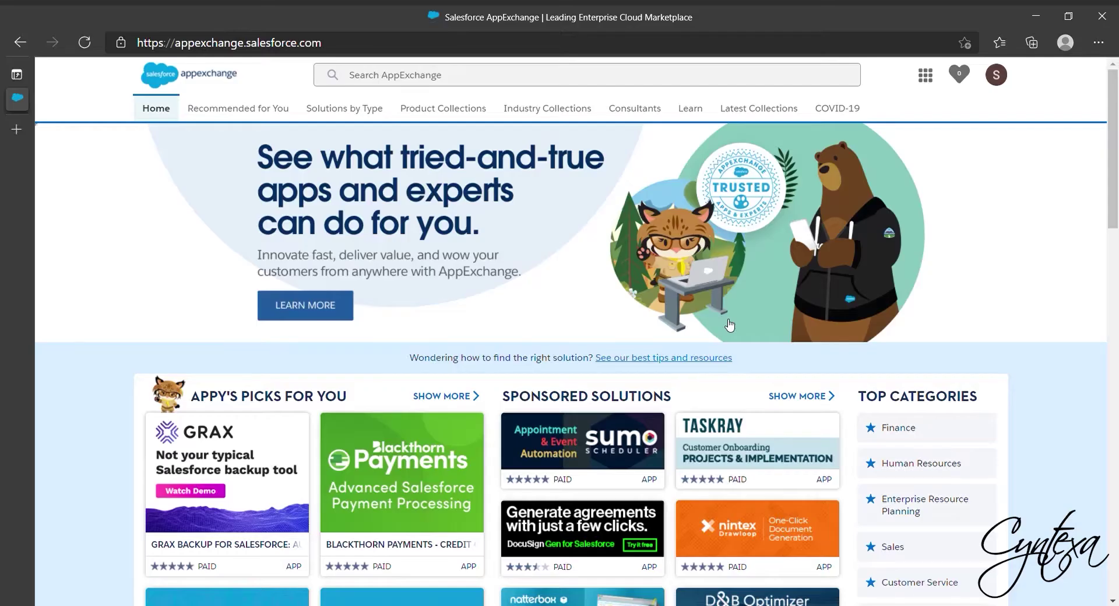
Search AppExchange for 'ChargeOn' to list the matching apps.
left_click(411, 75)
type("ChargeOn")
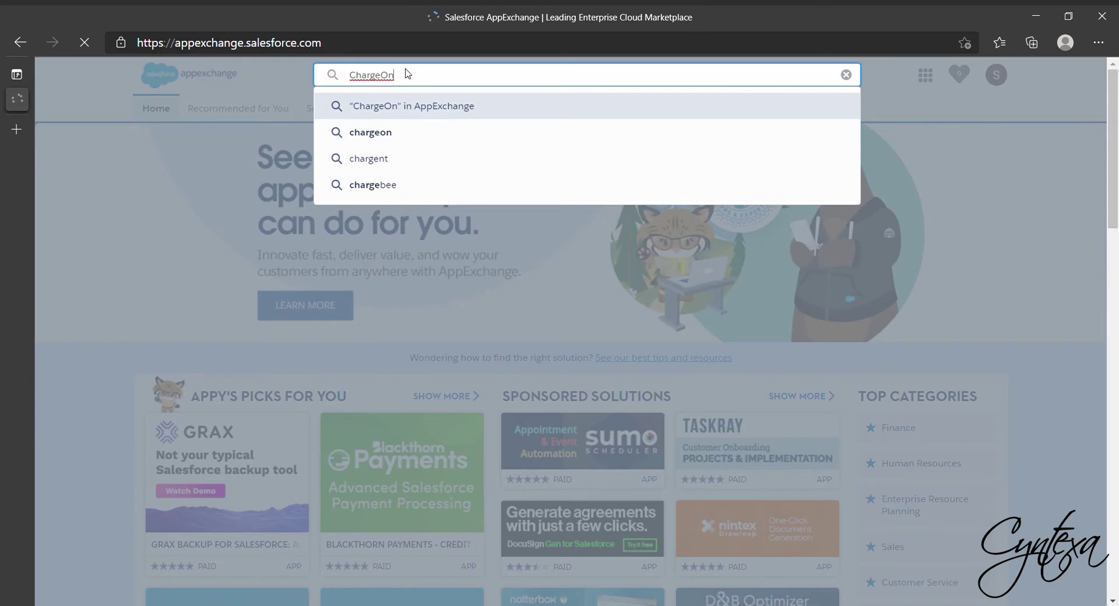
key("Return")
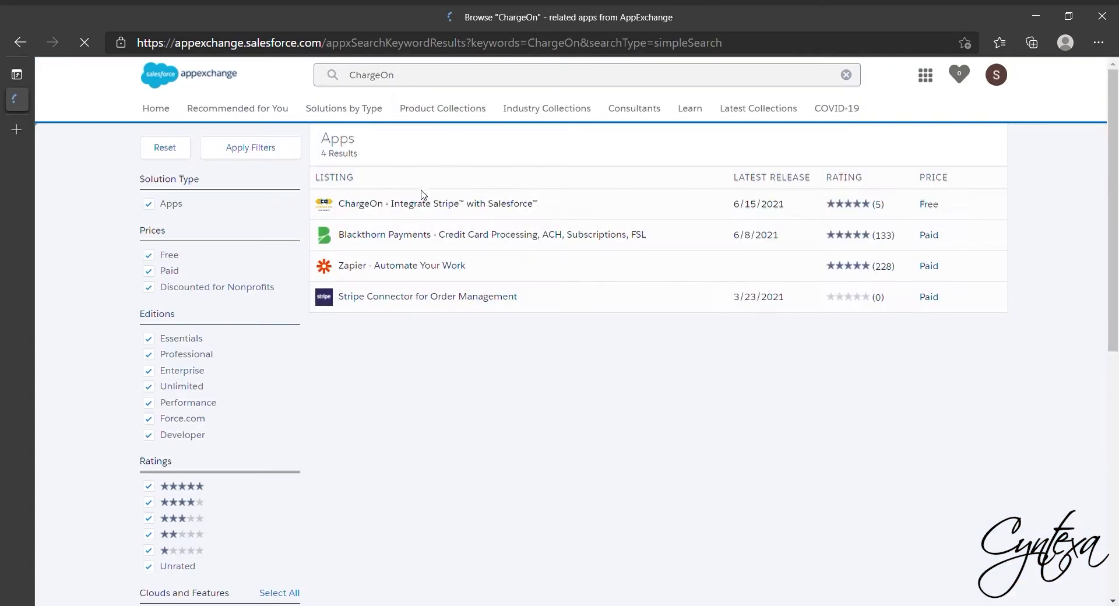
Open the ChargeOn listing and confirm installing it into the production org.
left_click(420, 199)
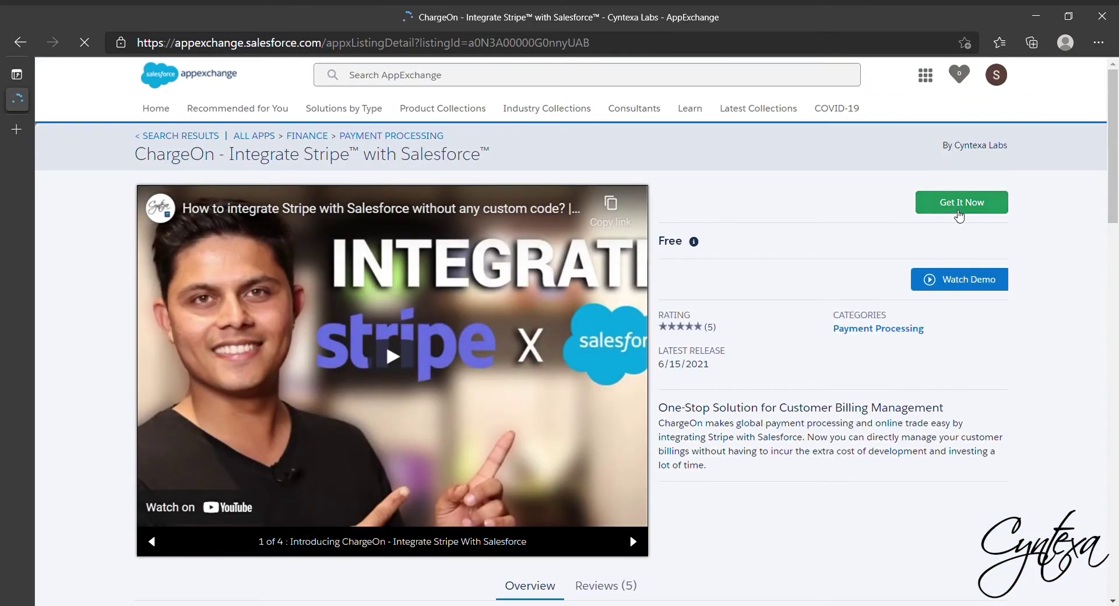
left_click(958, 204)
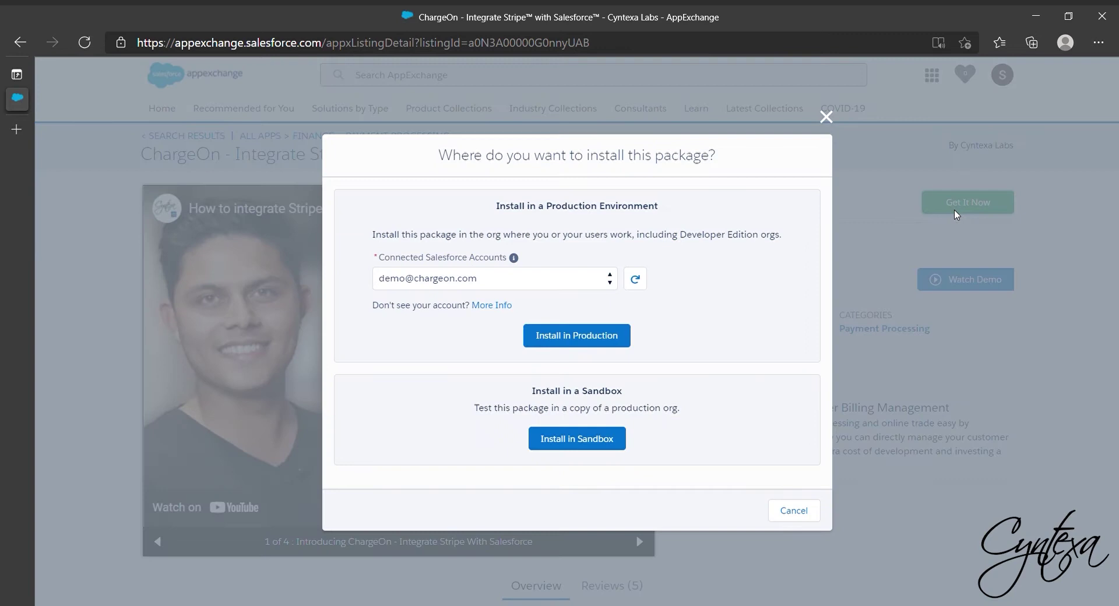
left_click(558, 347)
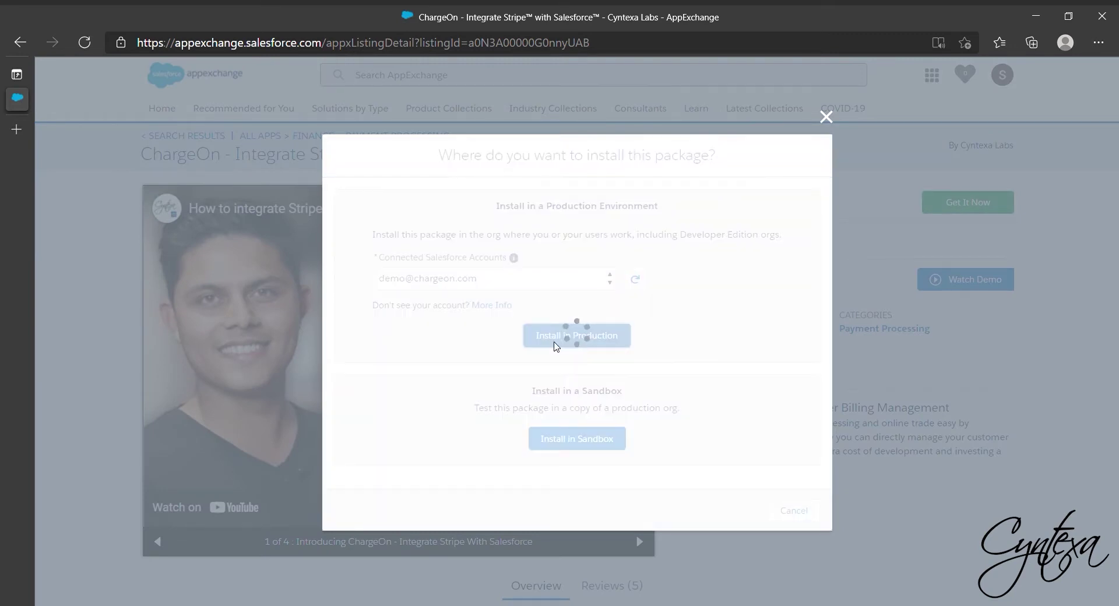
scroll(556, 346, "down", 3)
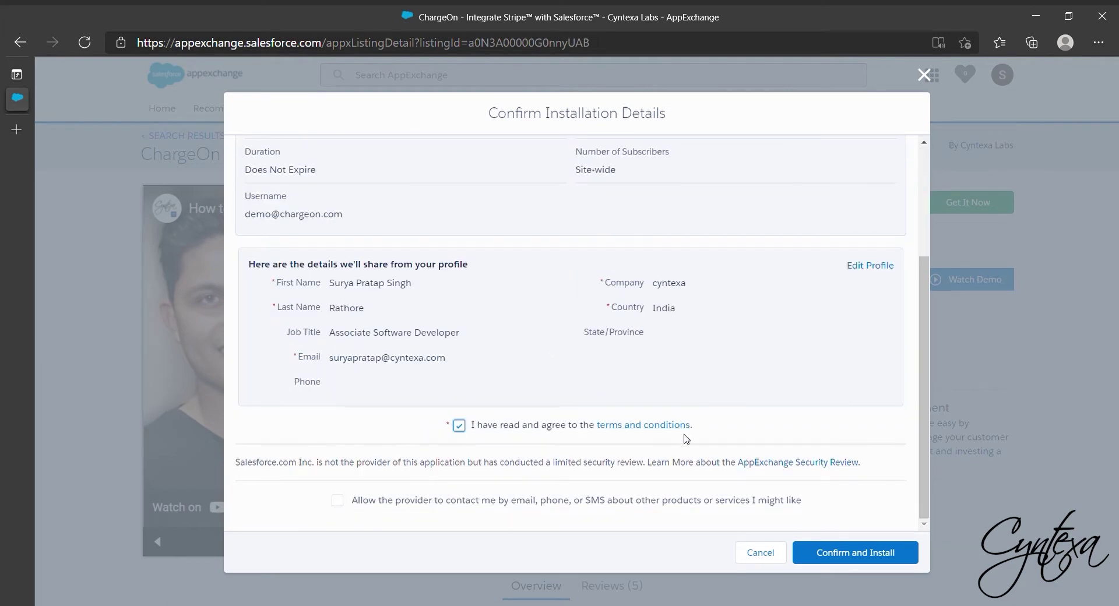
left_click(848, 557)
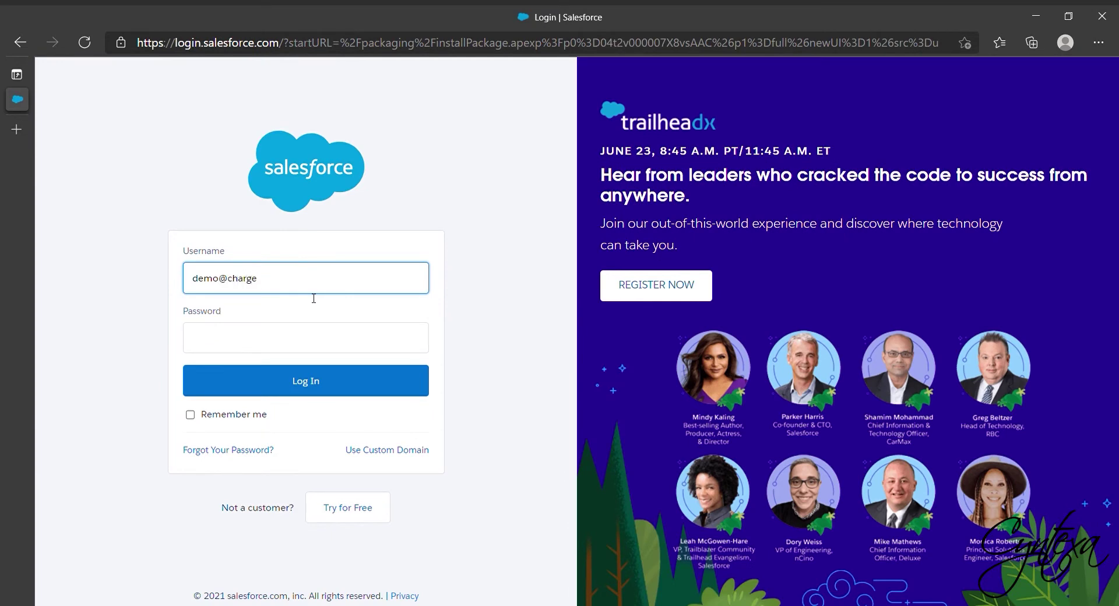
Log in to the Salesforce org with the account password.
left_click(236, 348)
type("••")
key("Return")
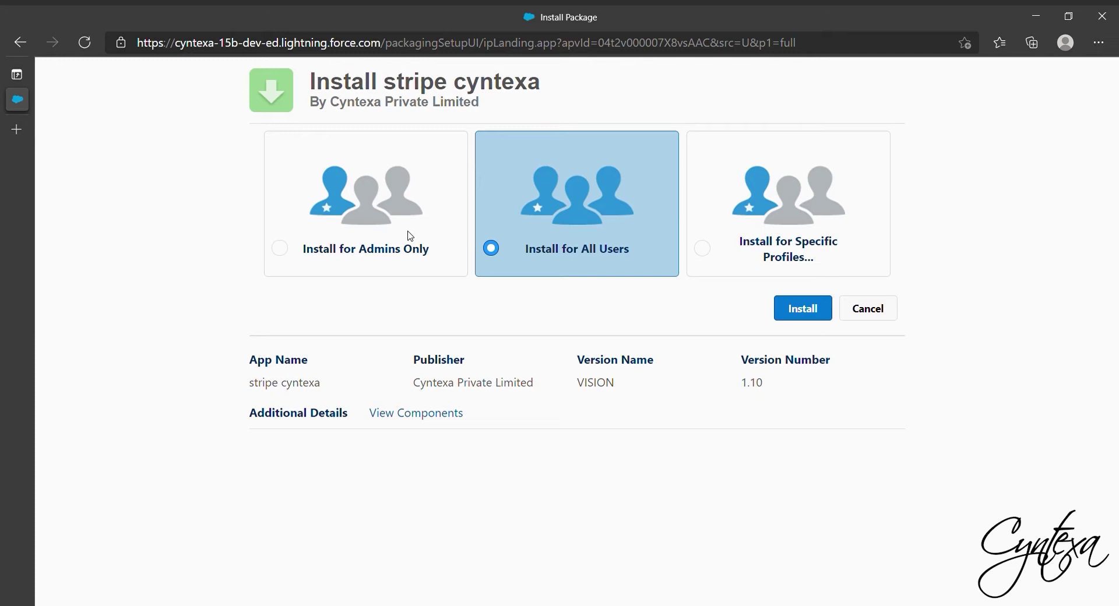
Install the stripe cyntexa package for all users and finish the installation.
left_click(452, 232)
left_click(534, 226)
left_click(804, 309)
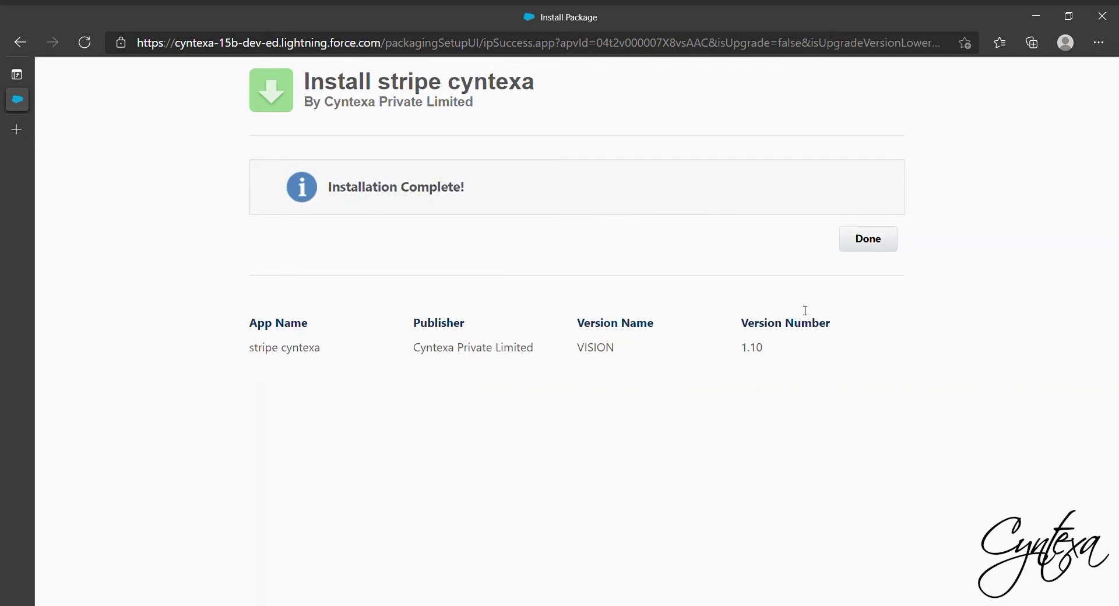
left_click(874, 240)
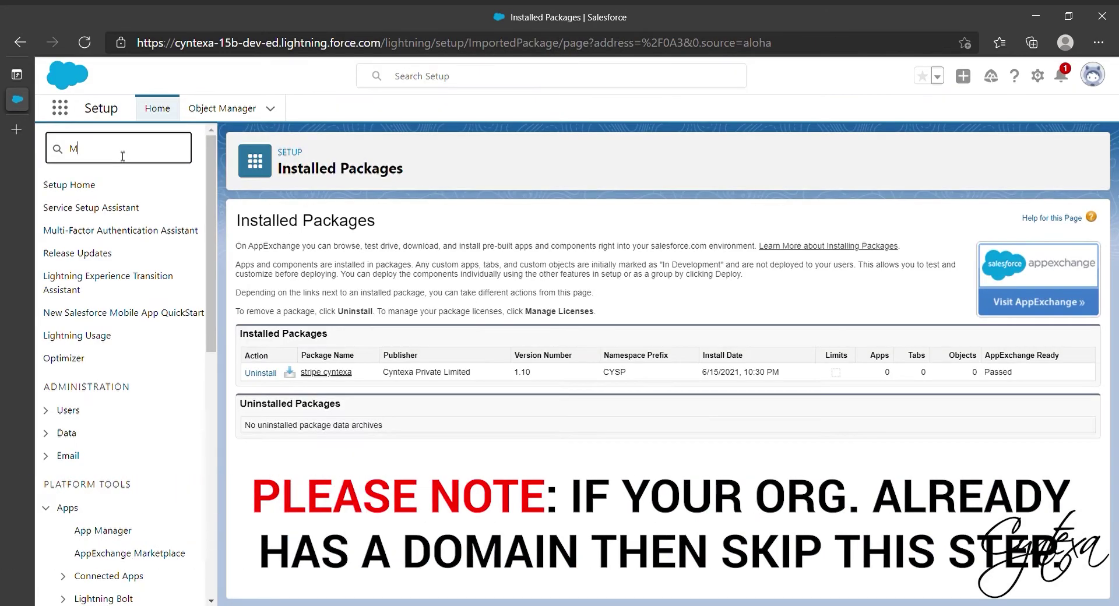
Edit My Domain, confirm cyntexa-15b-dev-ed is available, and save it.
type("y")
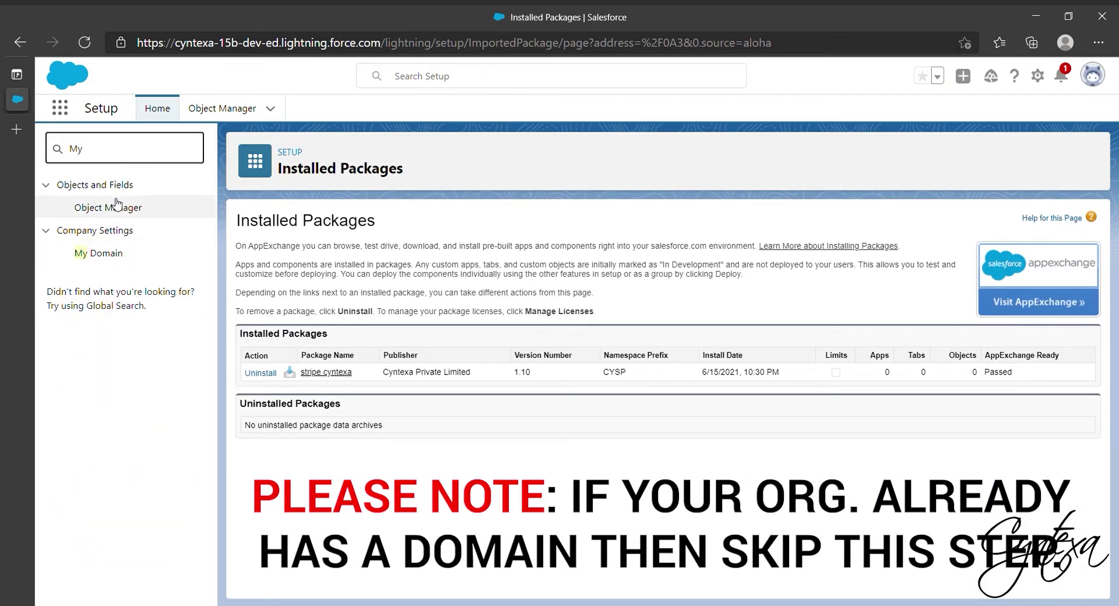
left_click(95, 253)
left_click(513, 296)
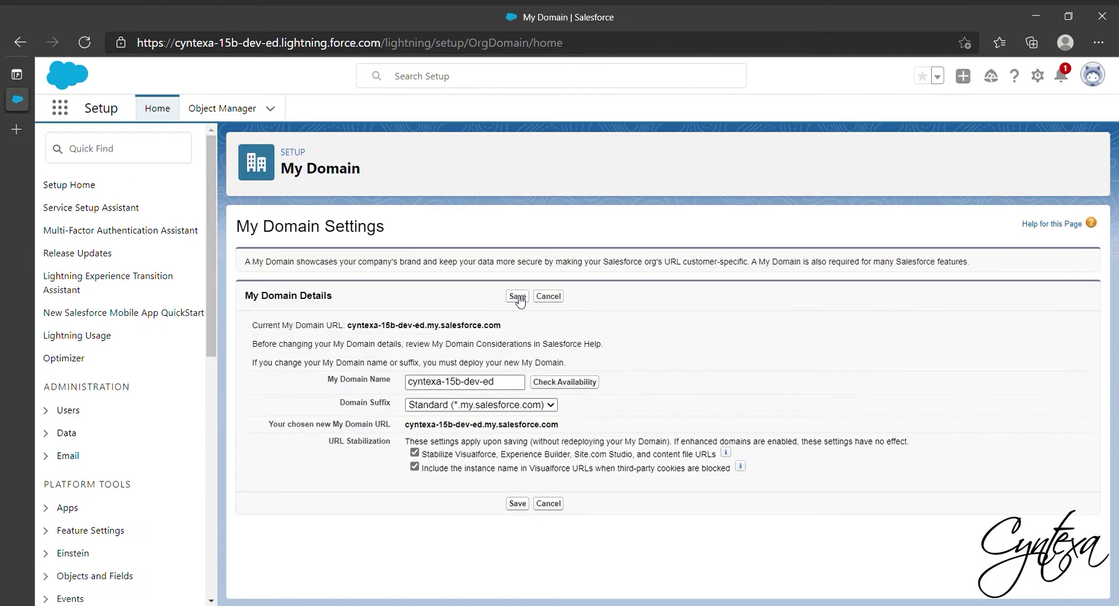
left_click(514, 388)
left_click(570, 383)
left_click(518, 503)
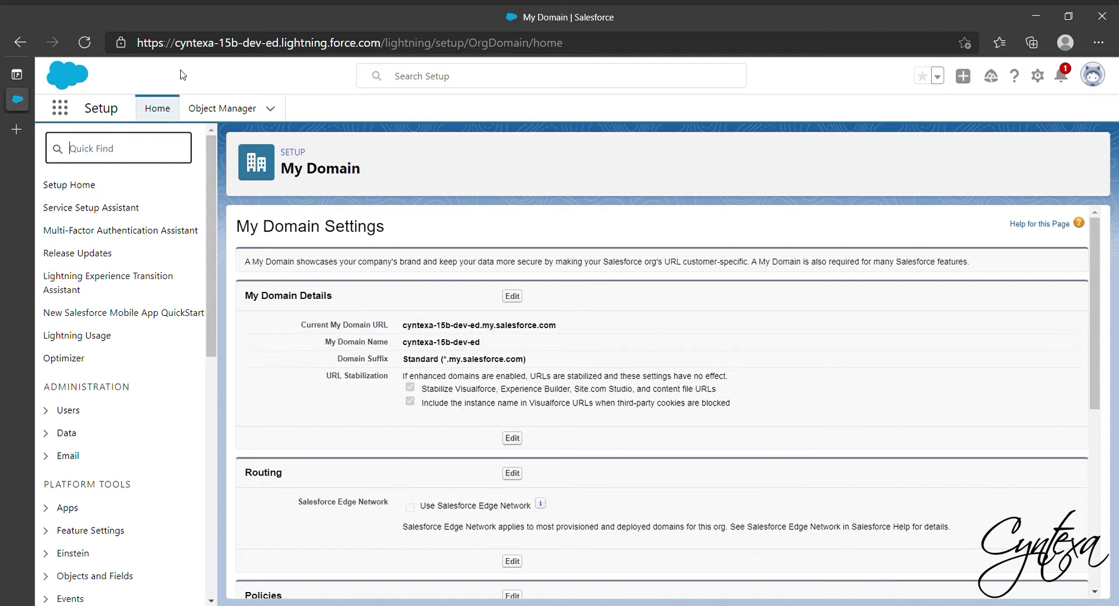
Open the Opportunity object's page layout assignments in Object Manager.
left_click(225, 110)
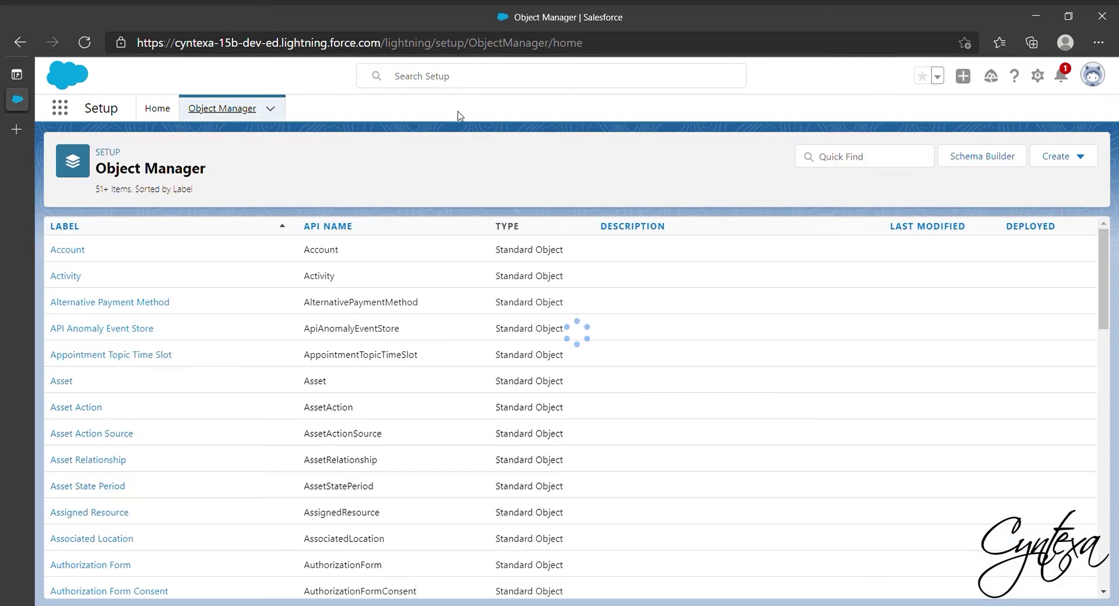
left_click(864, 166)
type("Opportunity")
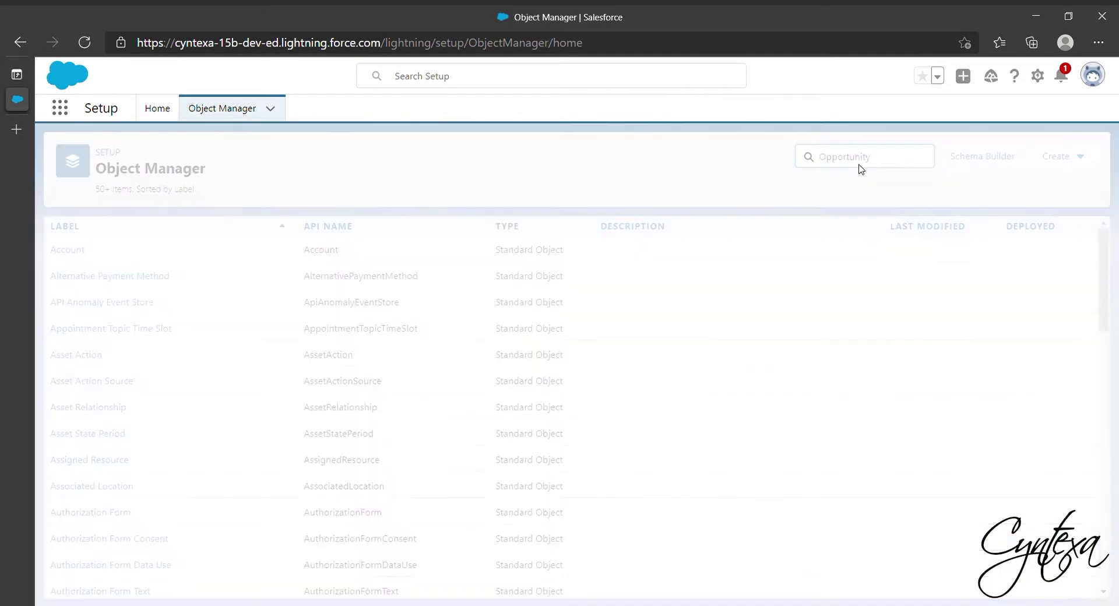
left_click(87, 251)
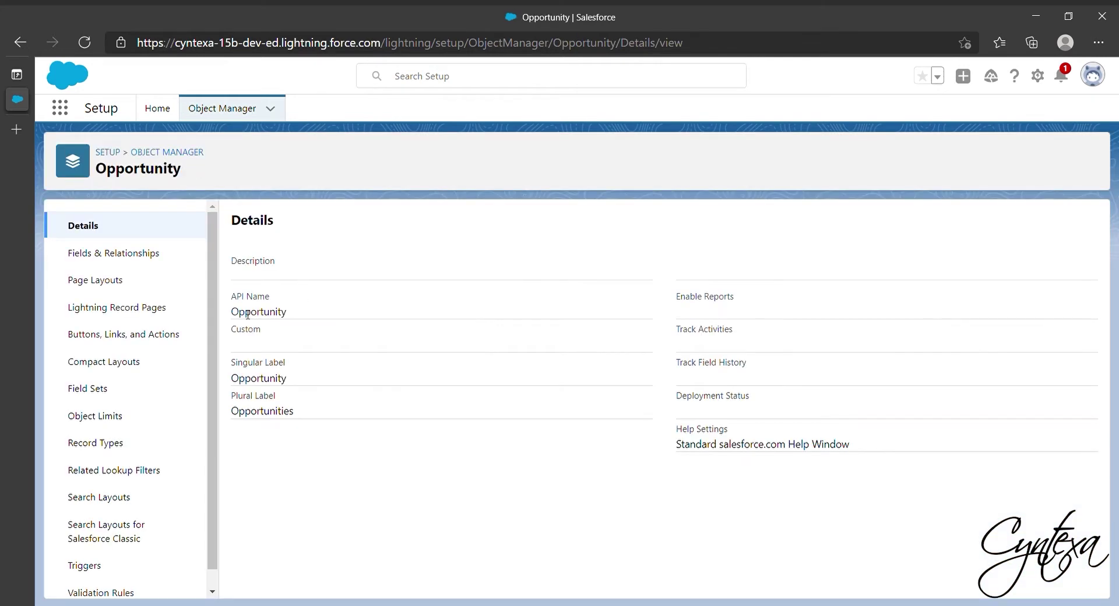
left_click(99, 281)
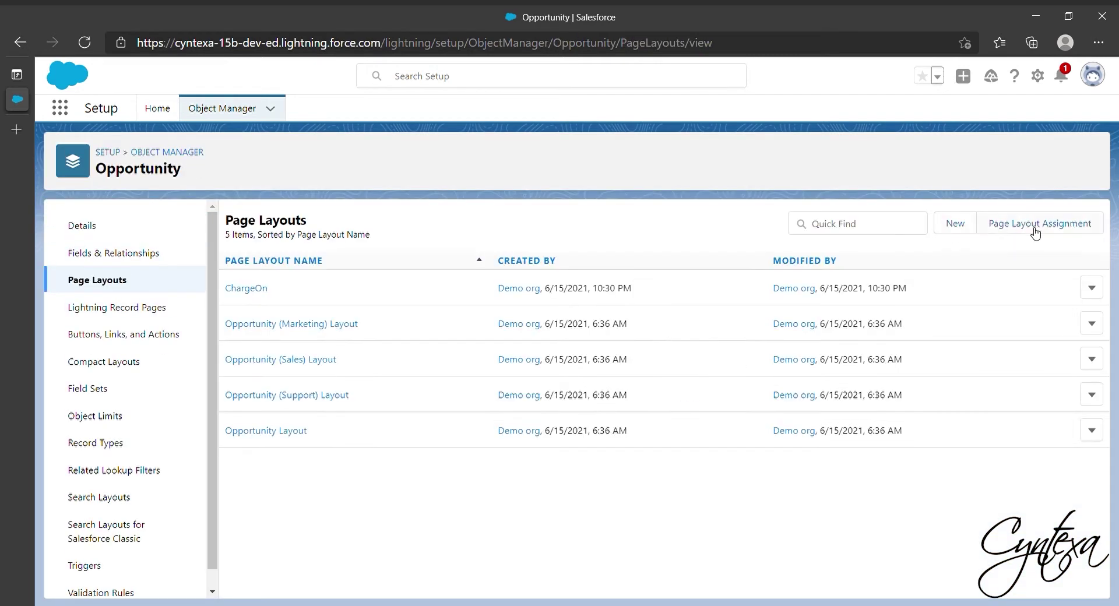
left_click(1033, 227)
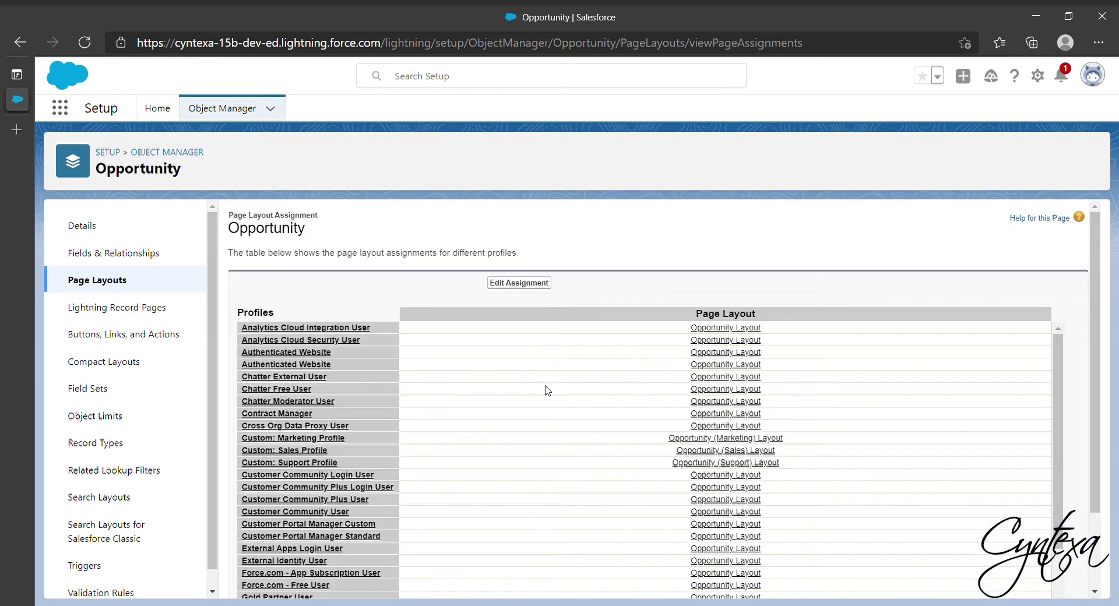
Assign the ChargeOn layout to the System Administrator profile and save.
scroll(548, 391, "down", 5)
scroll(546, 390, "up", 5)
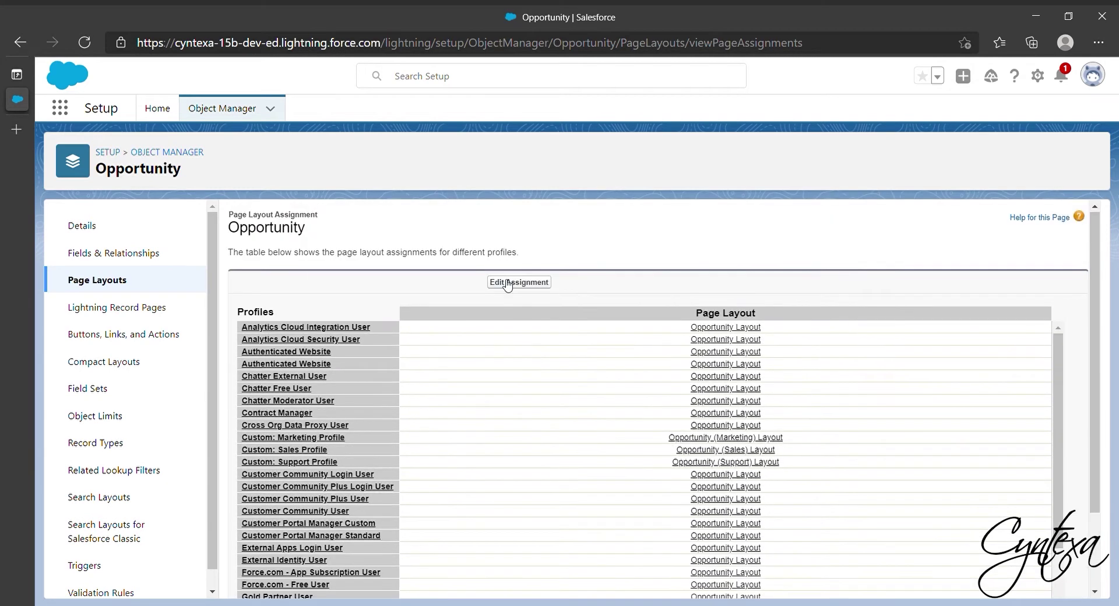
left_click(519, 283)
scroll(636, 437, "down", 5)
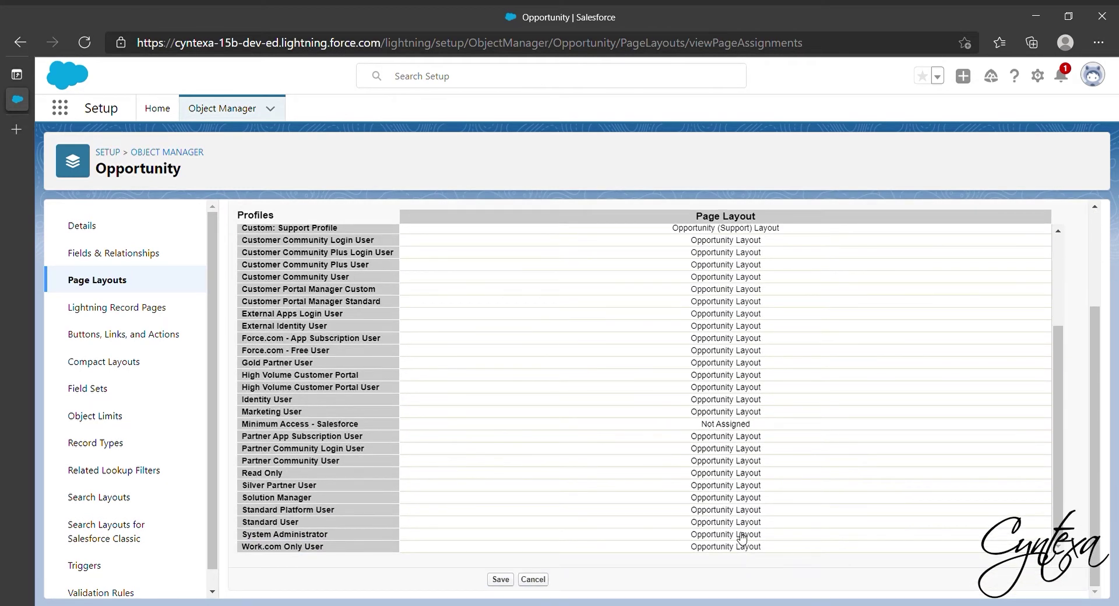
scroll(741, 537, "up", 3)
scroll(700, 466, "up", 5)
left_click(641, 325)
left_click(638, 362)
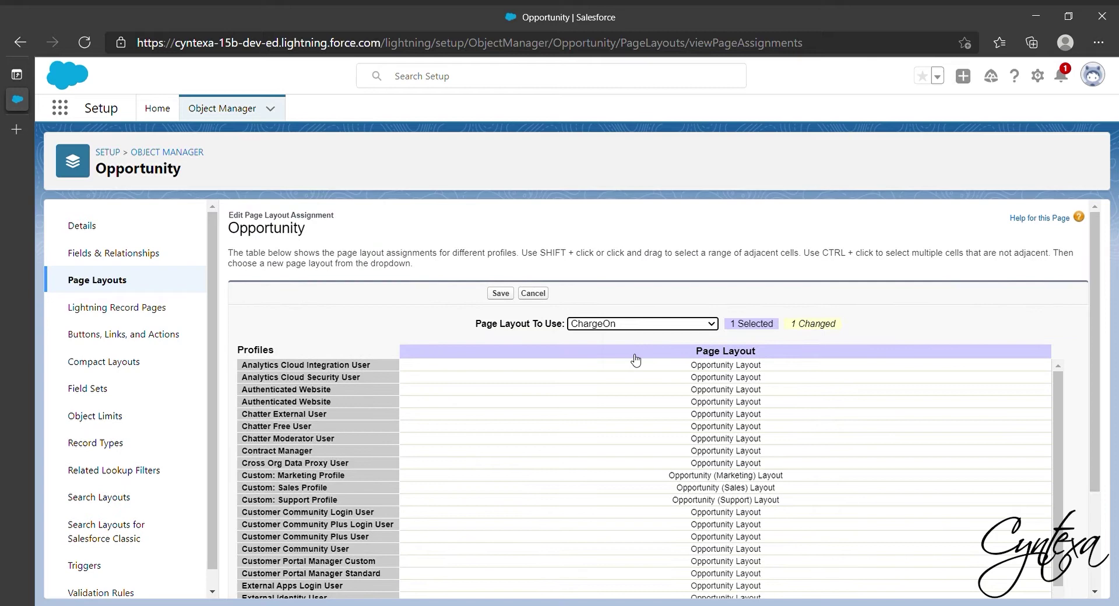
scroll(1100, 322, "down", 3)
scroll(628, 509, "down", 3)
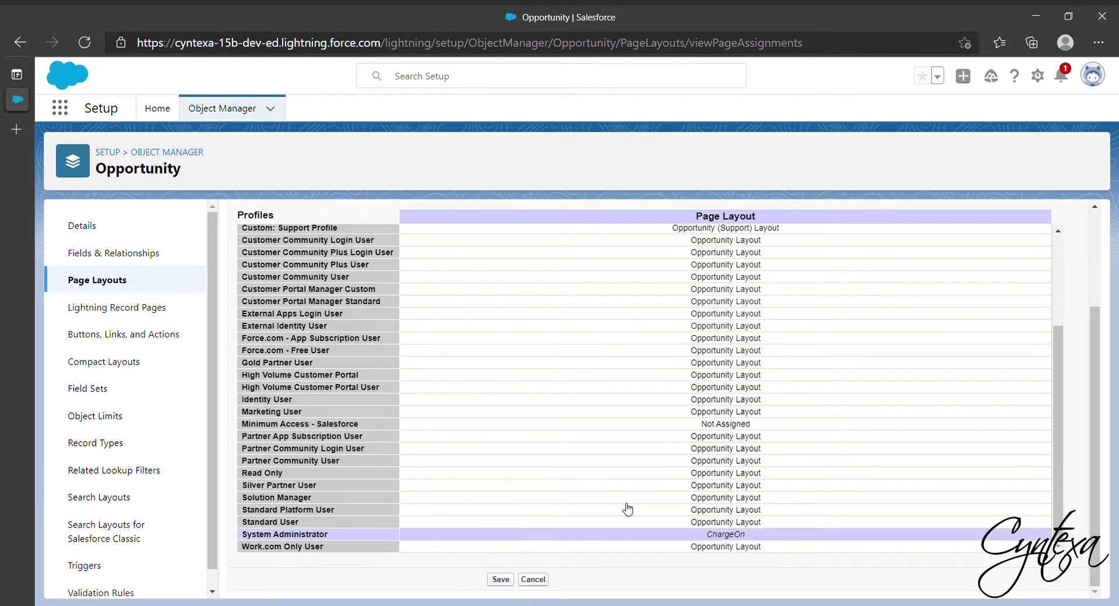
left_click(501, 581)
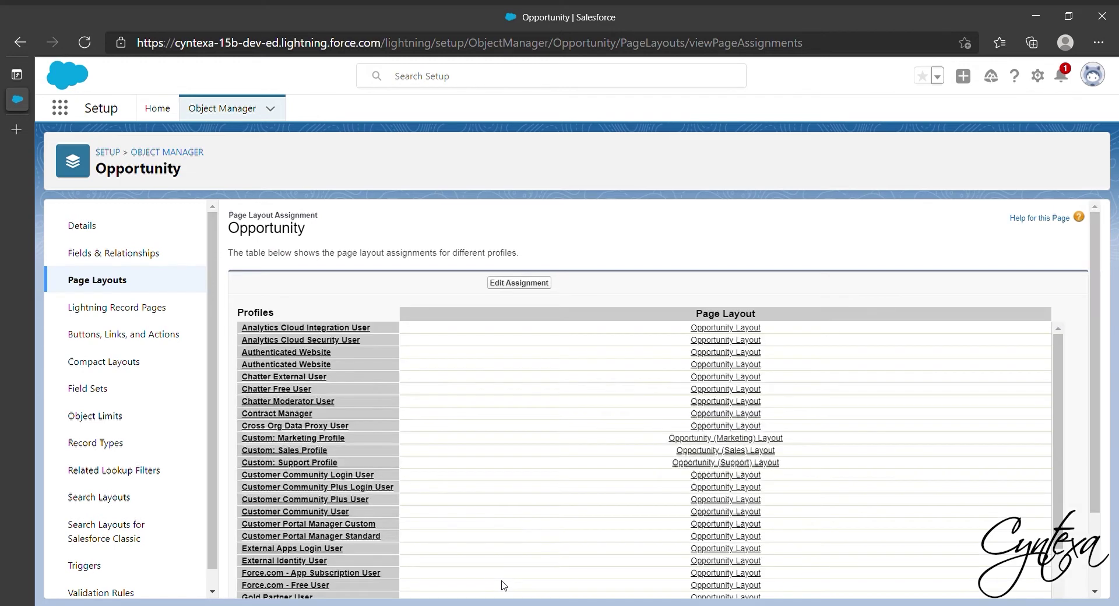
Keep Opportunity Amount visible and editable for System Administrators on ChargeOn, and save.
left_click(136, 251)
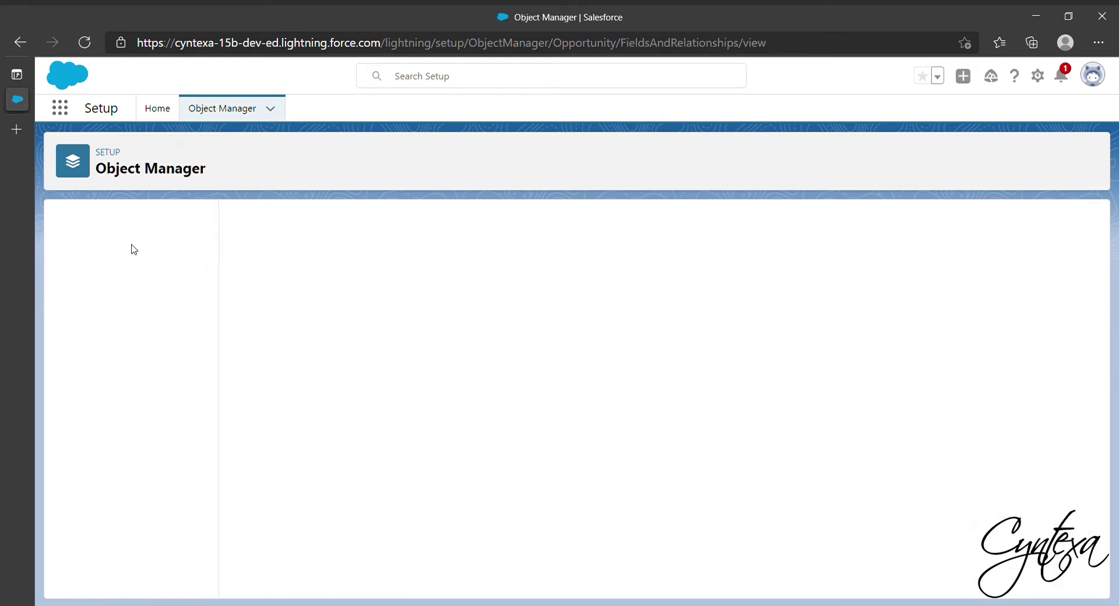
left_click(705, 226)
type("amount")
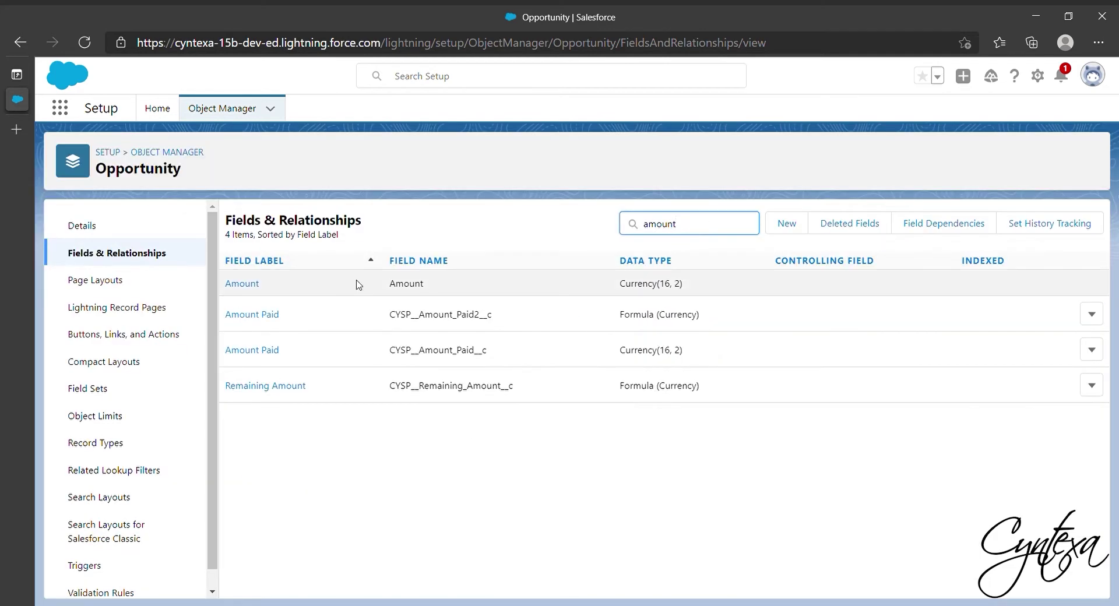
left_click(244, 285)
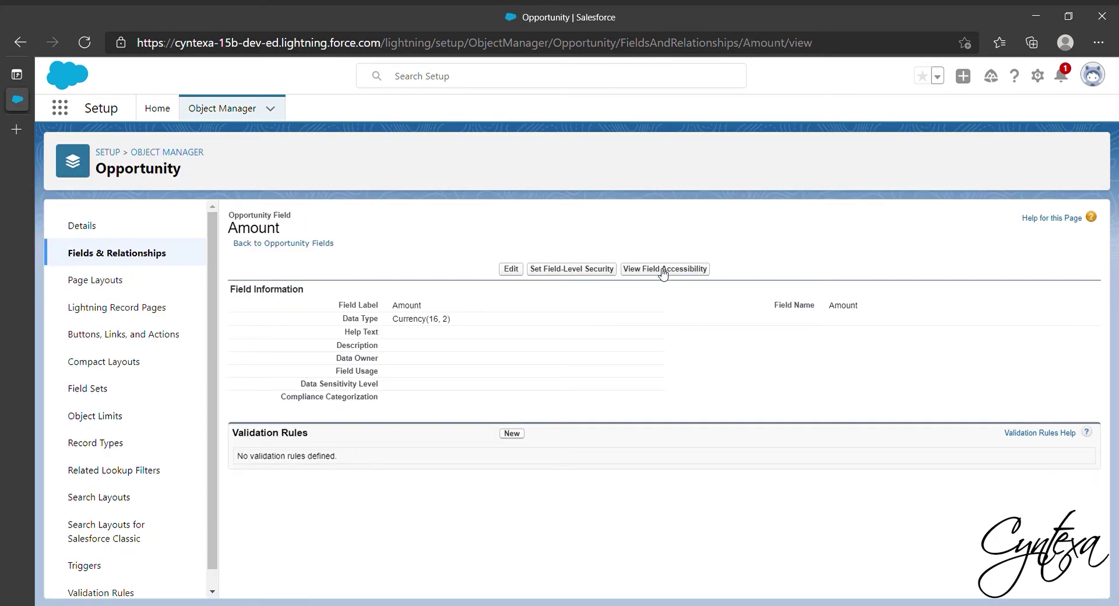
left_click(663, 271)
key("a")
key("m")
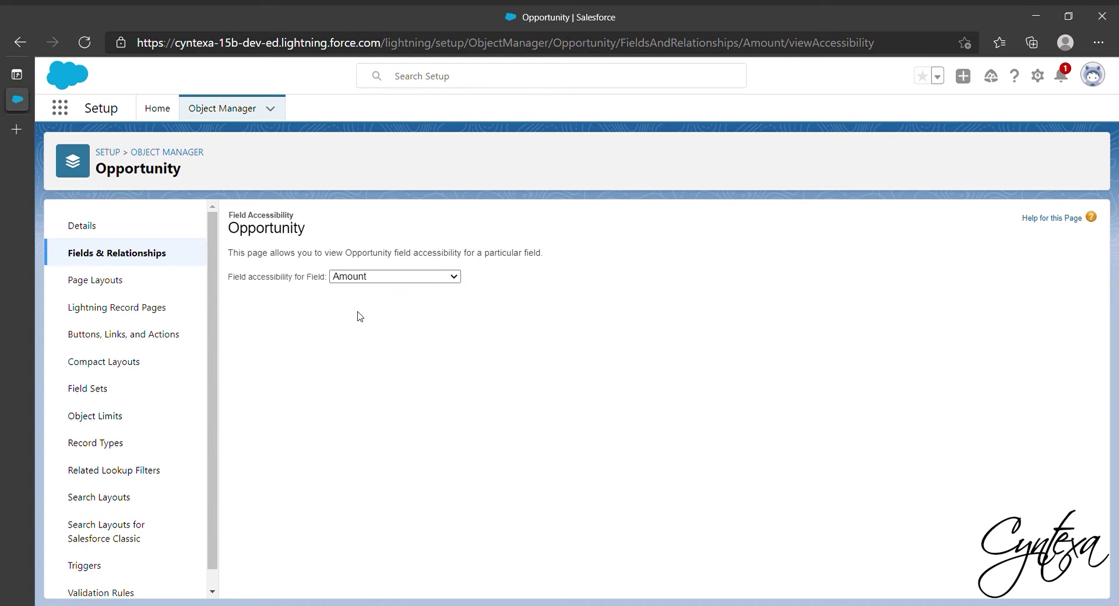
scroll(390, 416, "down", 5)
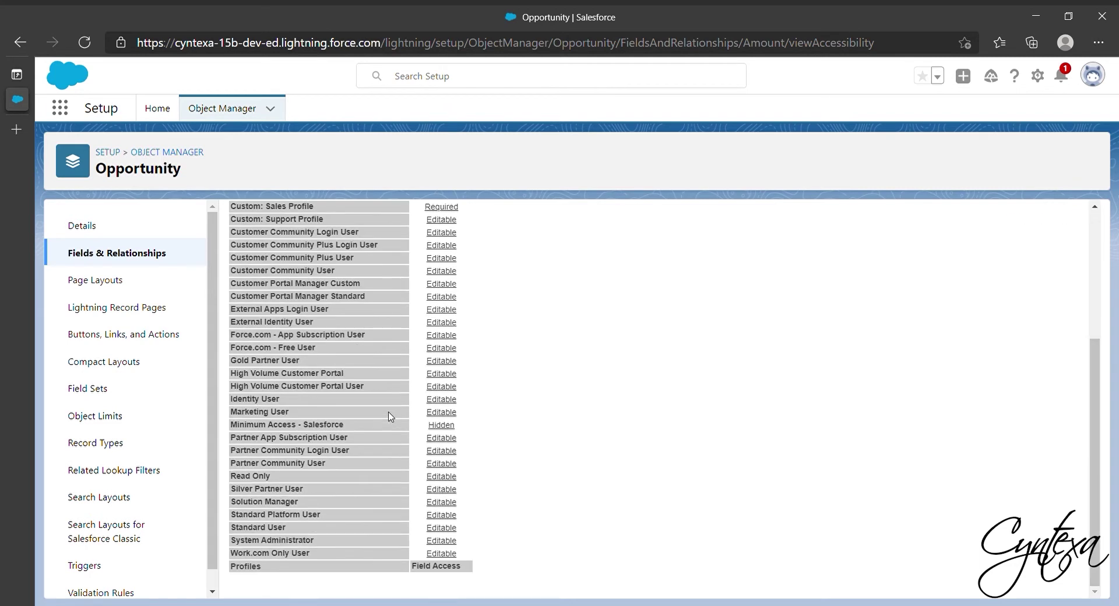
left_click(447, 549)
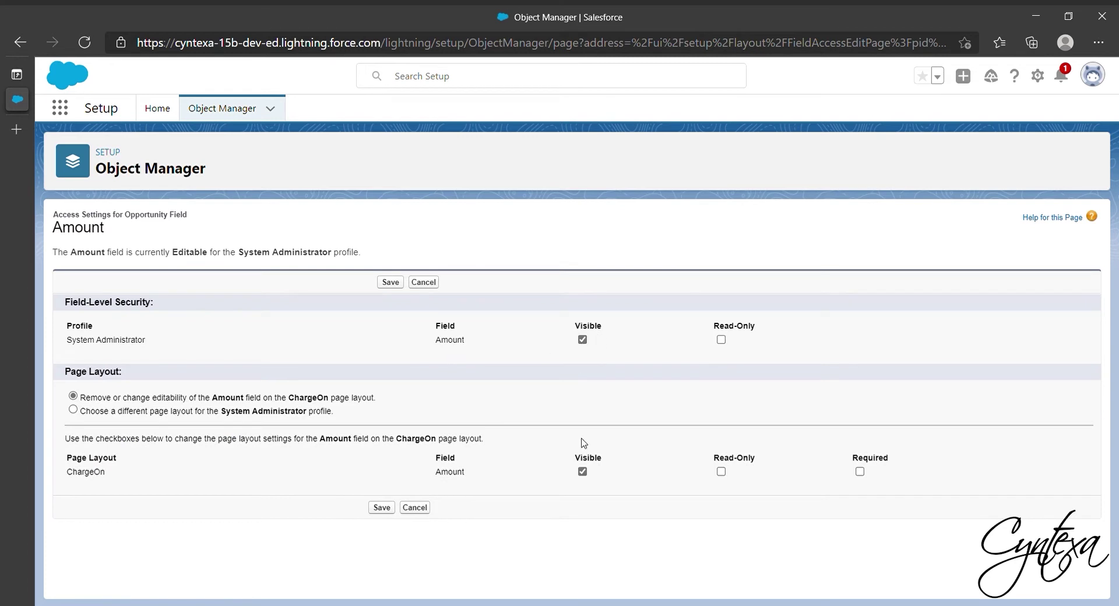
left_click(382, 507)
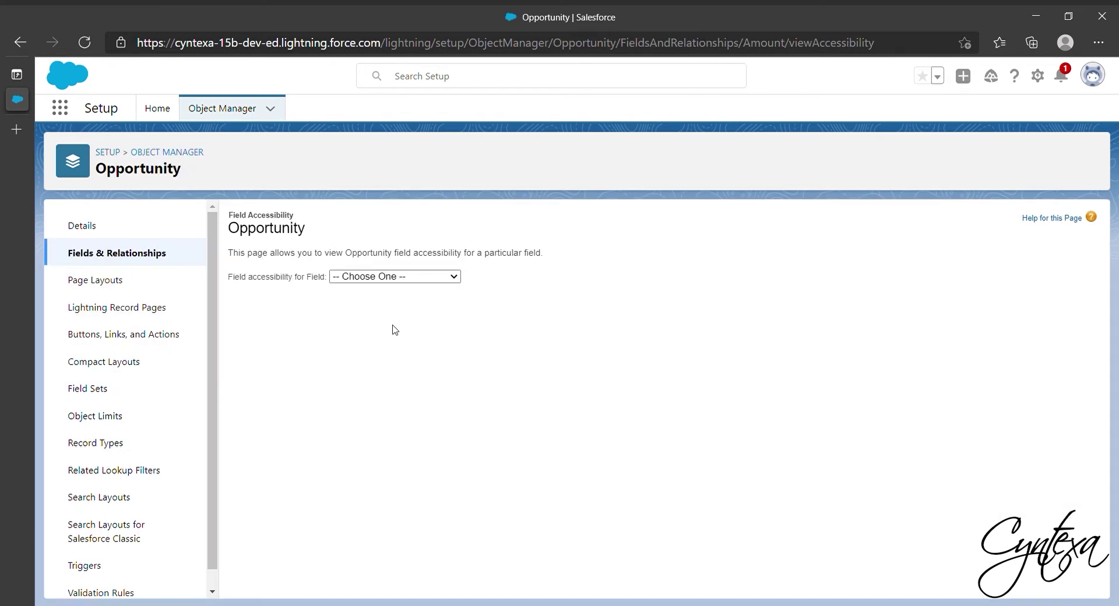
Save System Administrator's read-only access to Amount Paid on the ChargeOn layout.
scroll(435, 363, "down", 3)
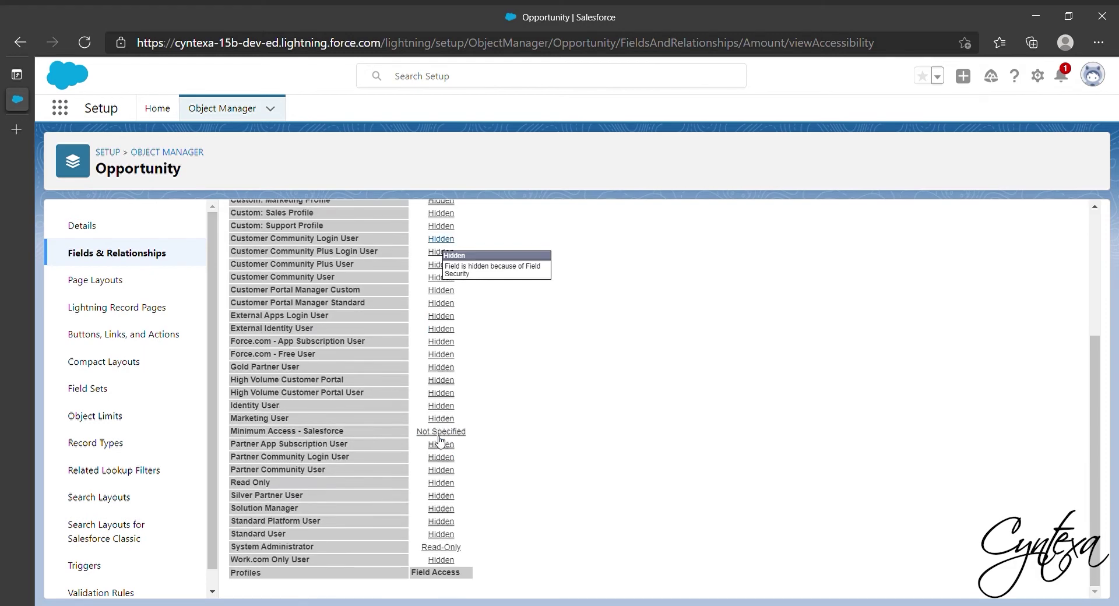
left_click(447, 547)
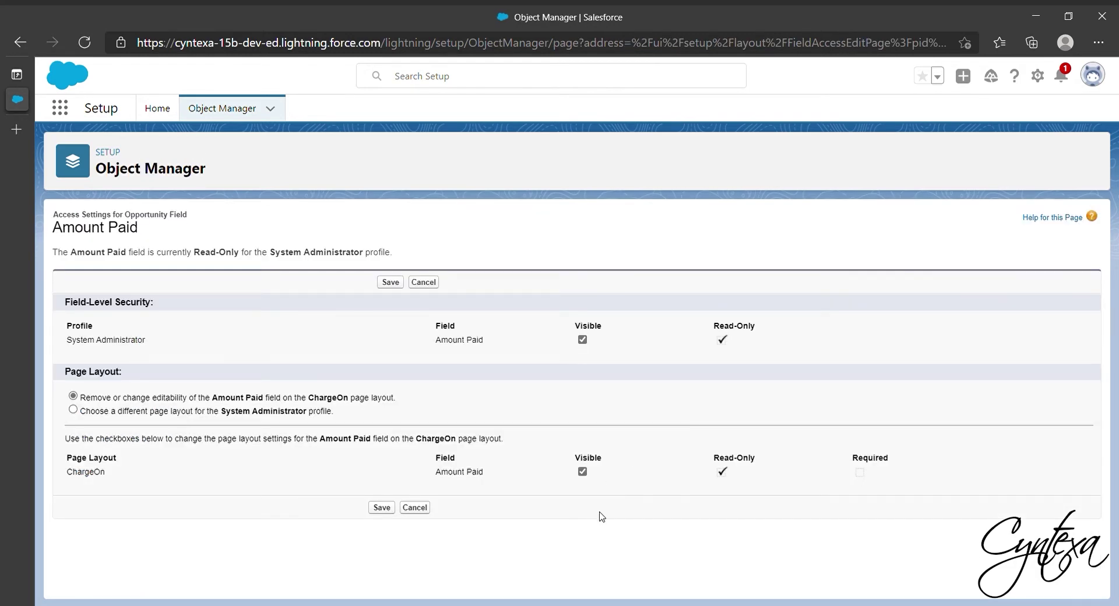
left_click(170, 415)
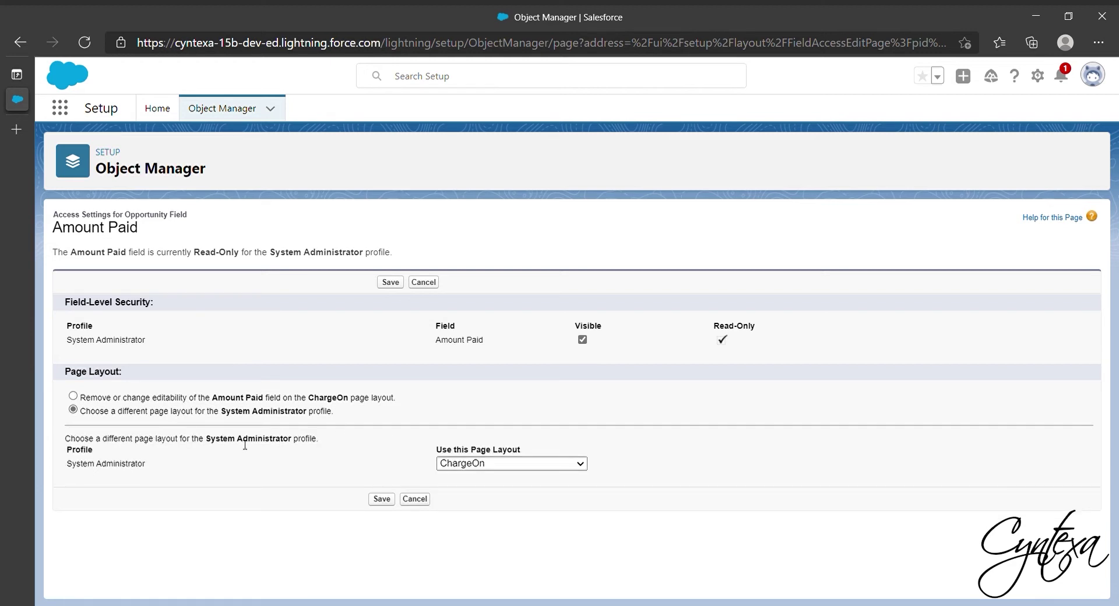
left_click(73, 396)
left_click(383, 508)
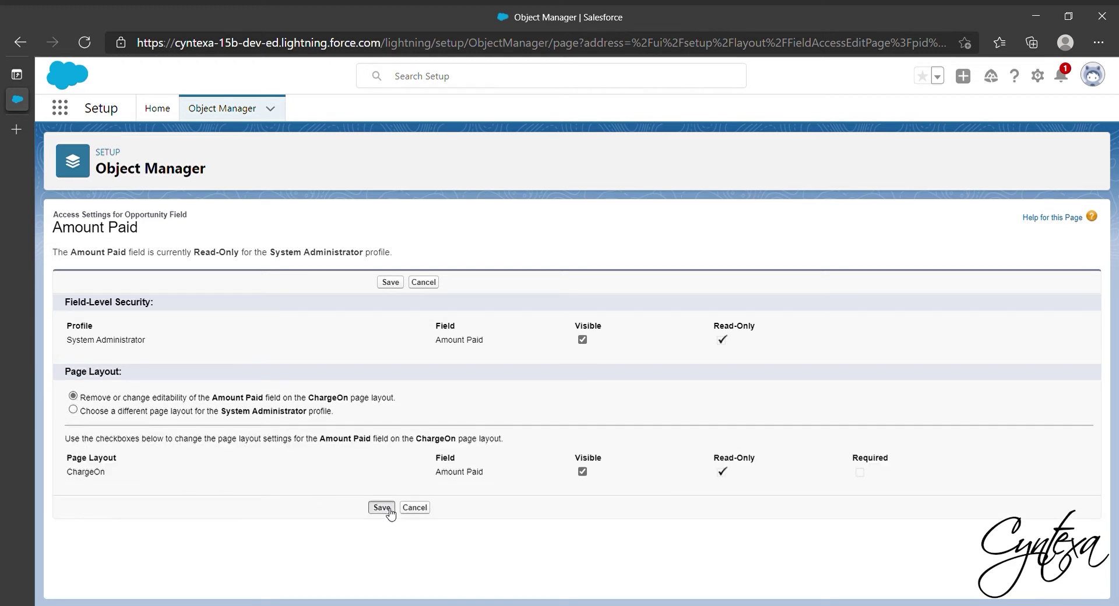
Save the same read-only System Administrator access for the Remaining Amount field.
left_click(389, 277)
left_click(386, 297)
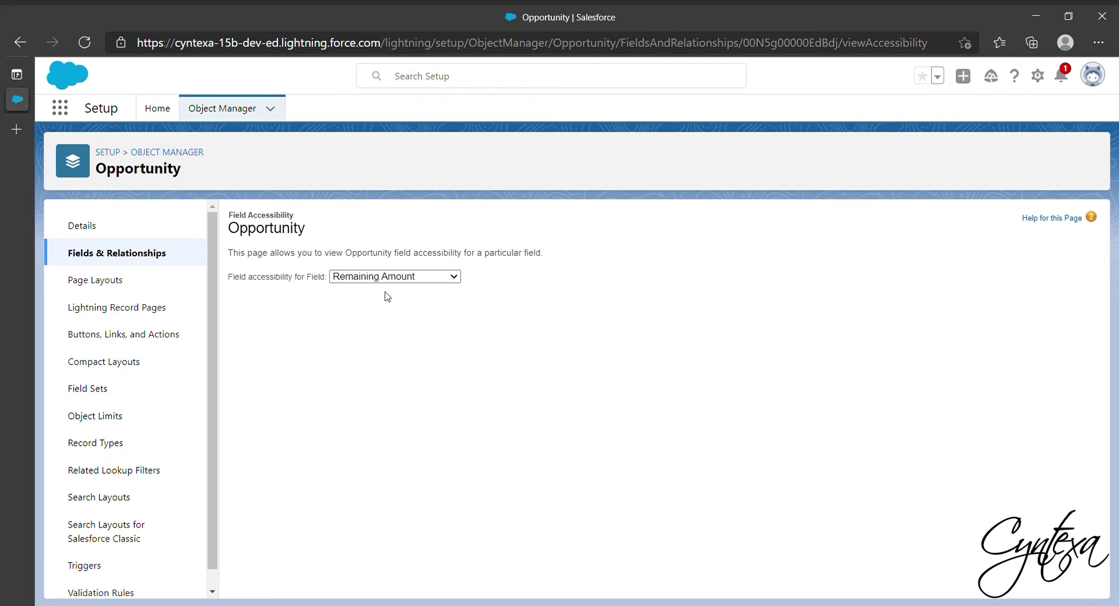
scroll(373, 528, "down", 10)
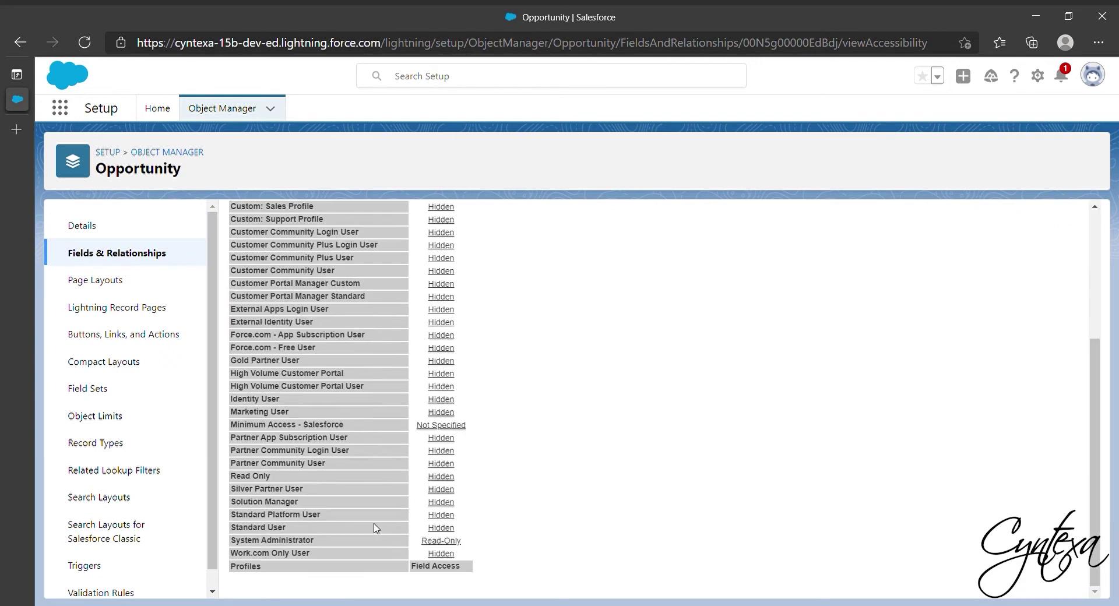
left_click(446, 549)
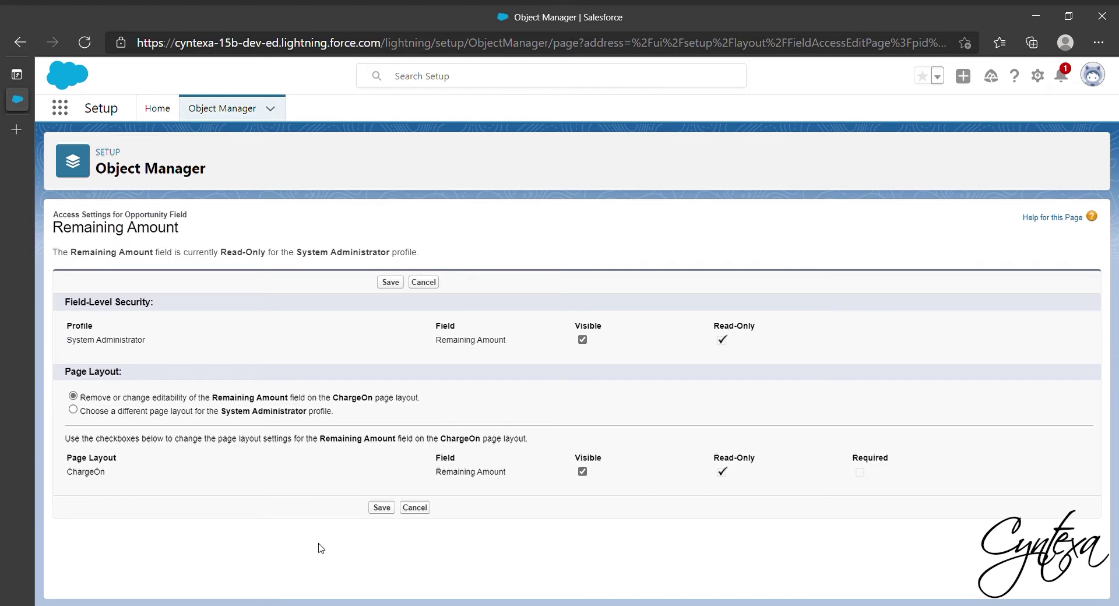
left_click(382, 508)
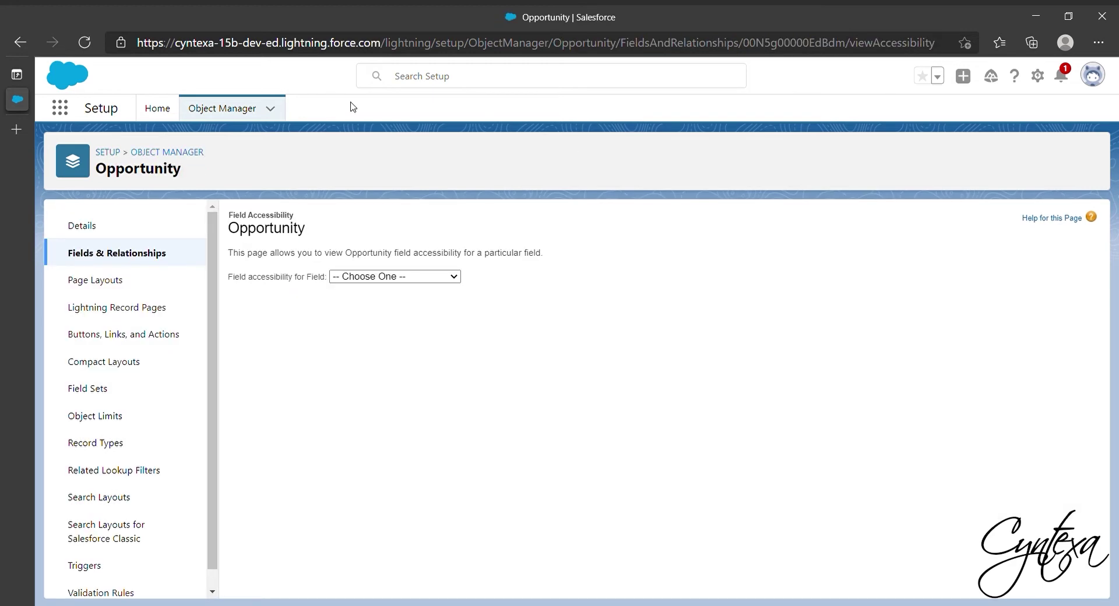
Open the CYSP__Stripe record of the Key custom metadata type.
left_click(158, 108)
left_click(109, 149)
type("custom")
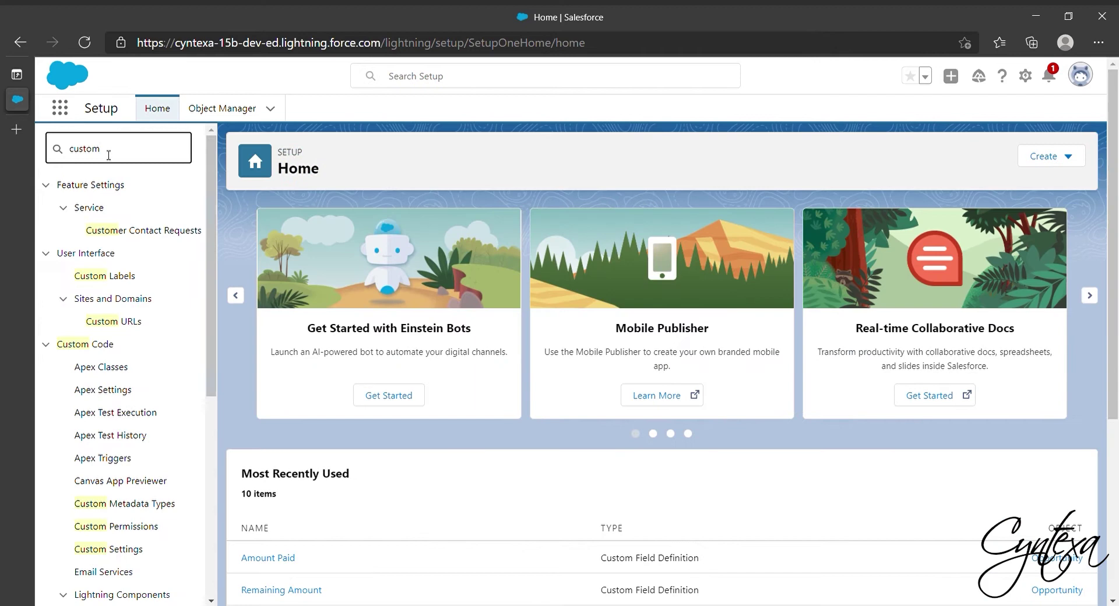
type(" meta")
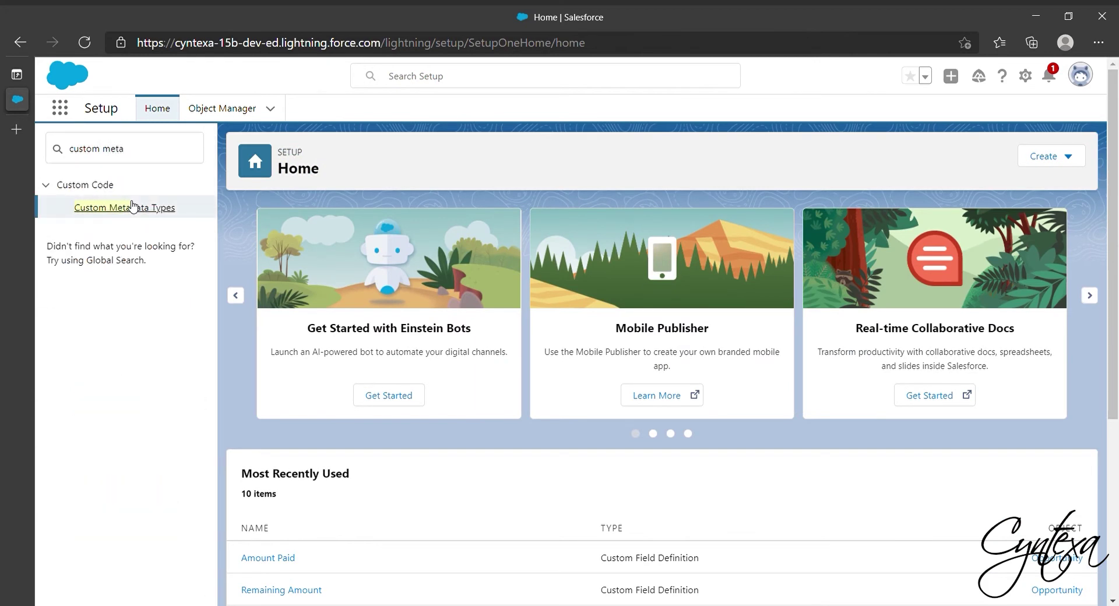
left_click(132, 206)
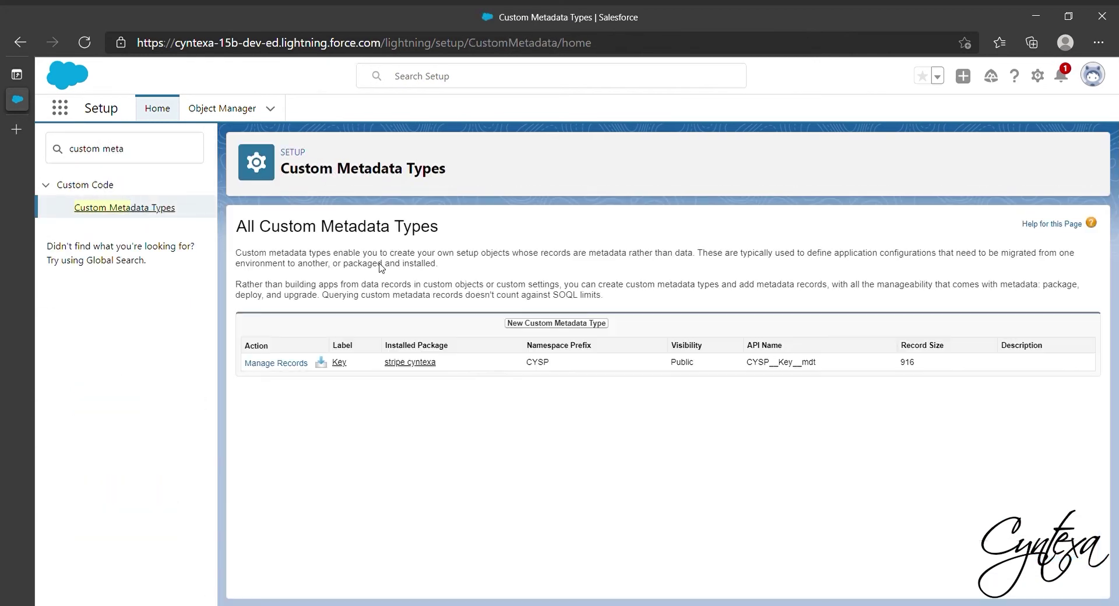
left_click(304, 363)
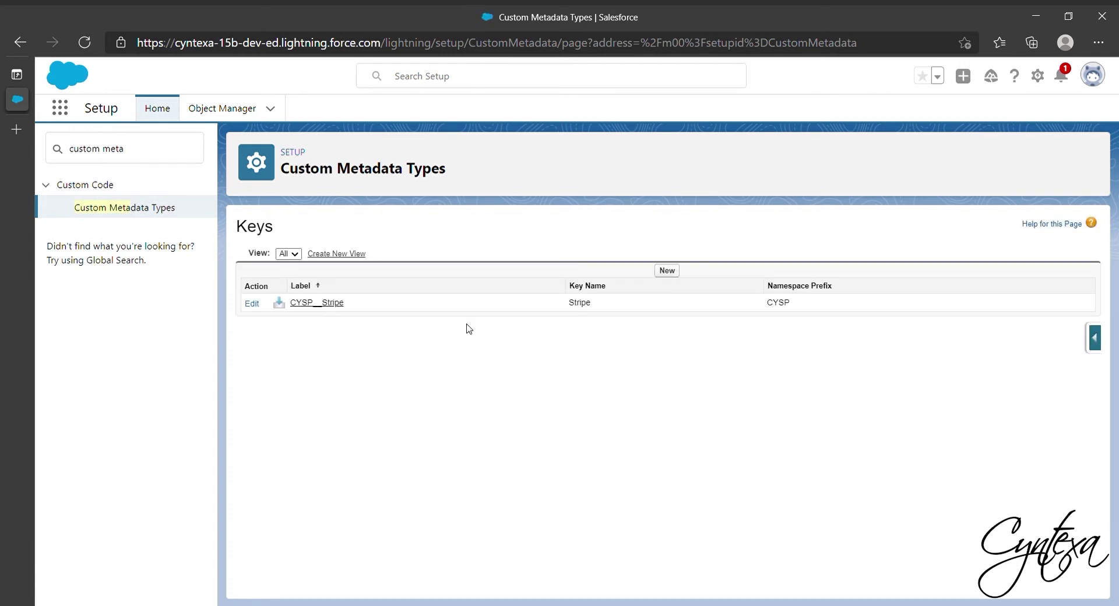
left_click(315, 309)
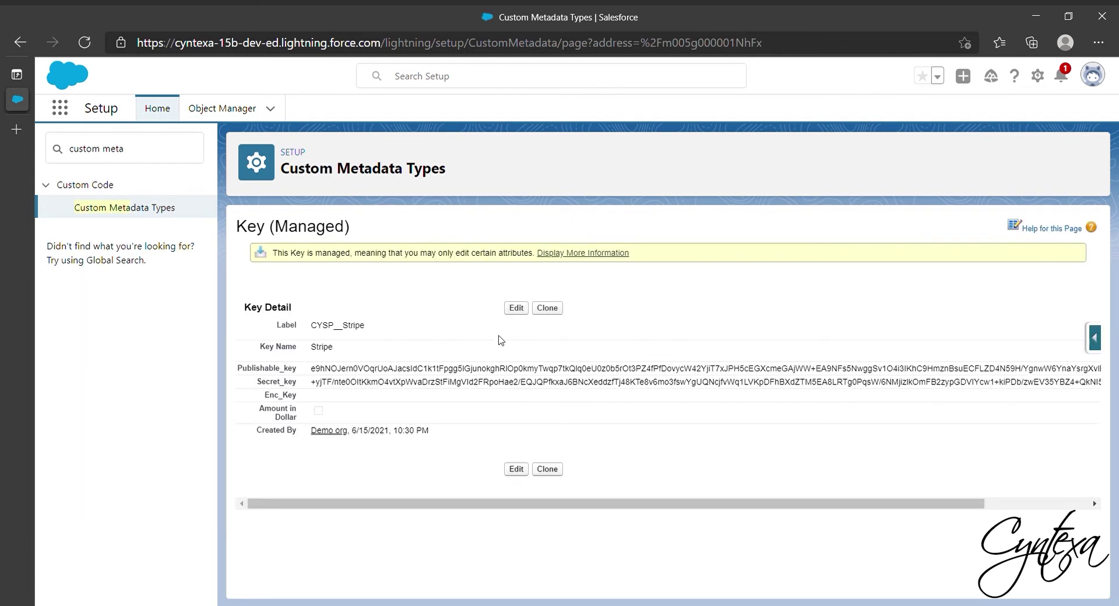
Empty the publishable and secret key fields and save the record.
left_click(517, 309)
left_click(479, 376)
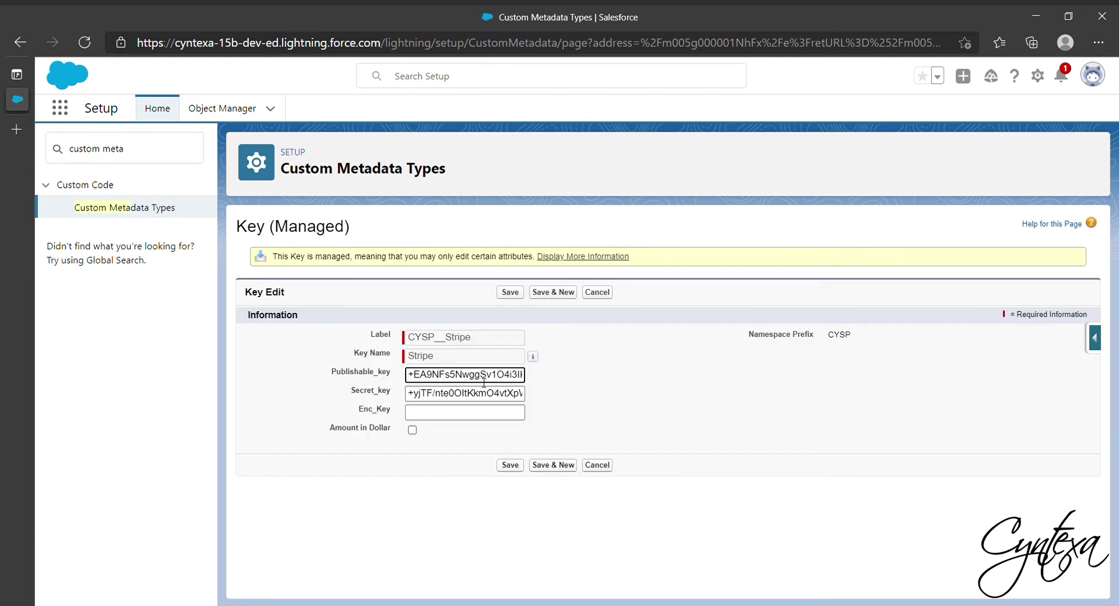
key("ctrl+a")
key("BackSpace")
key("Tab")
key("BackSpace")
left_click(519, 464)
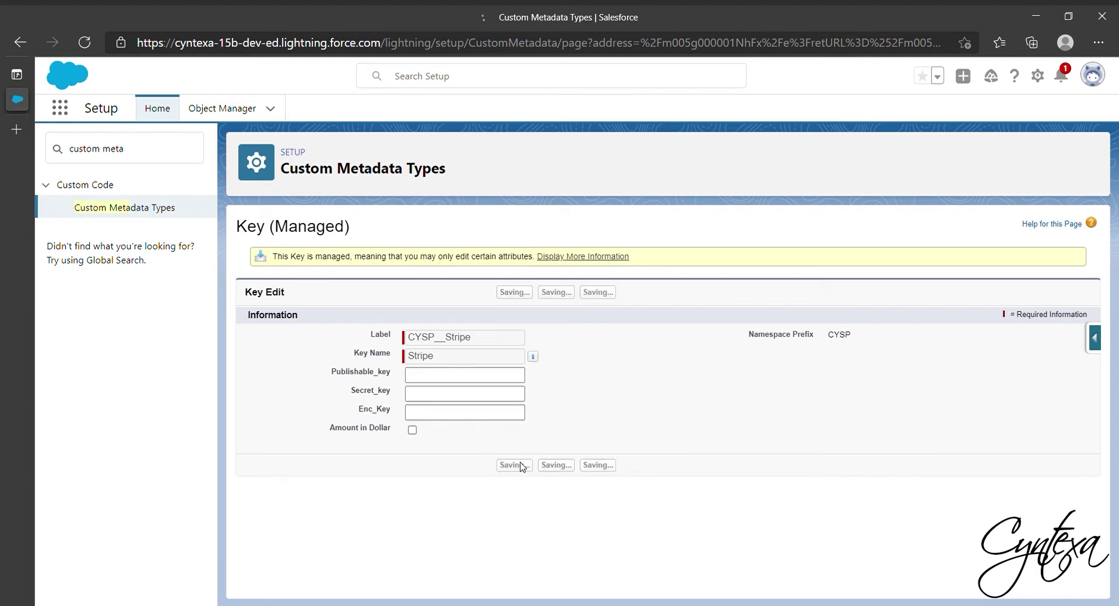
Enable Deploy Metadata from Non-Certified Package Versions via Apex in Apex Settings and save.
left_click(54, 152)
type("apex")
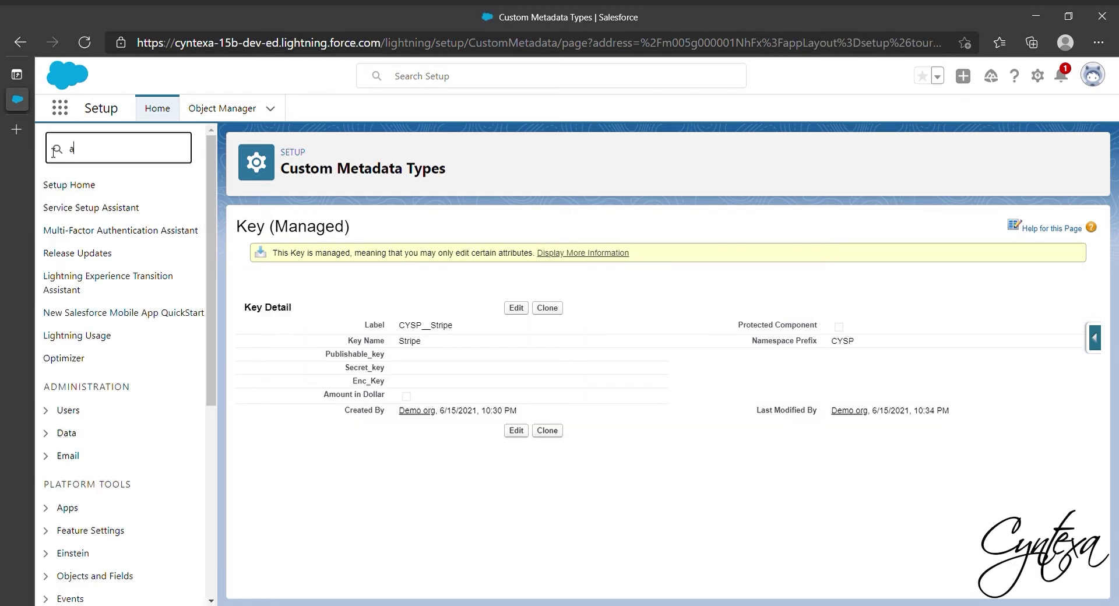
left_click(113, 277)
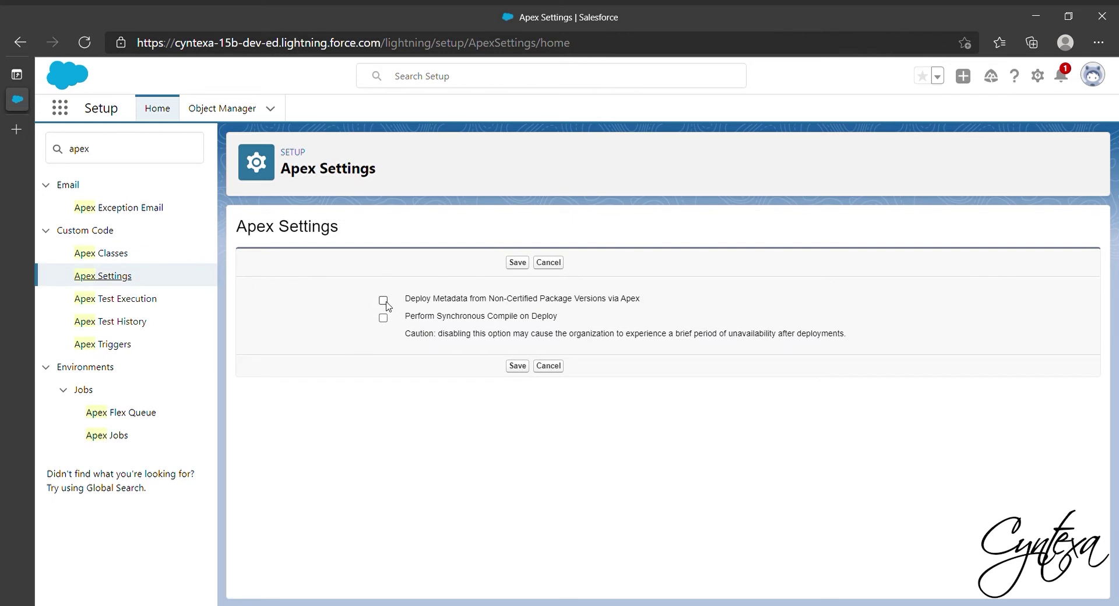
left_click(520, 369)
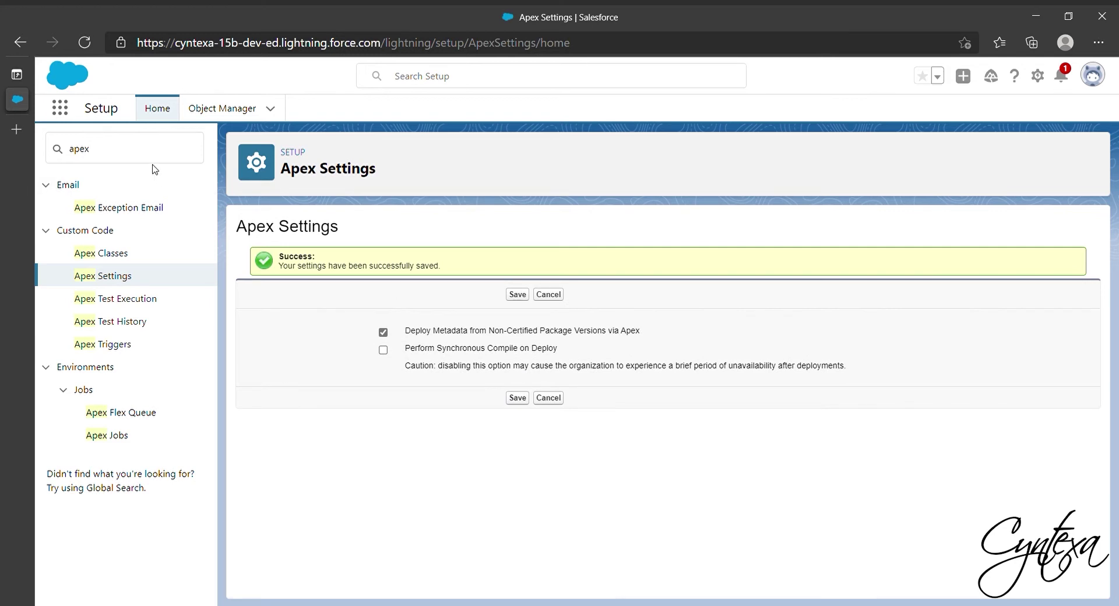
left_click(127, 156)
key("BackSpace")
key("BackSpace")
key("BackSpace")
type("R")
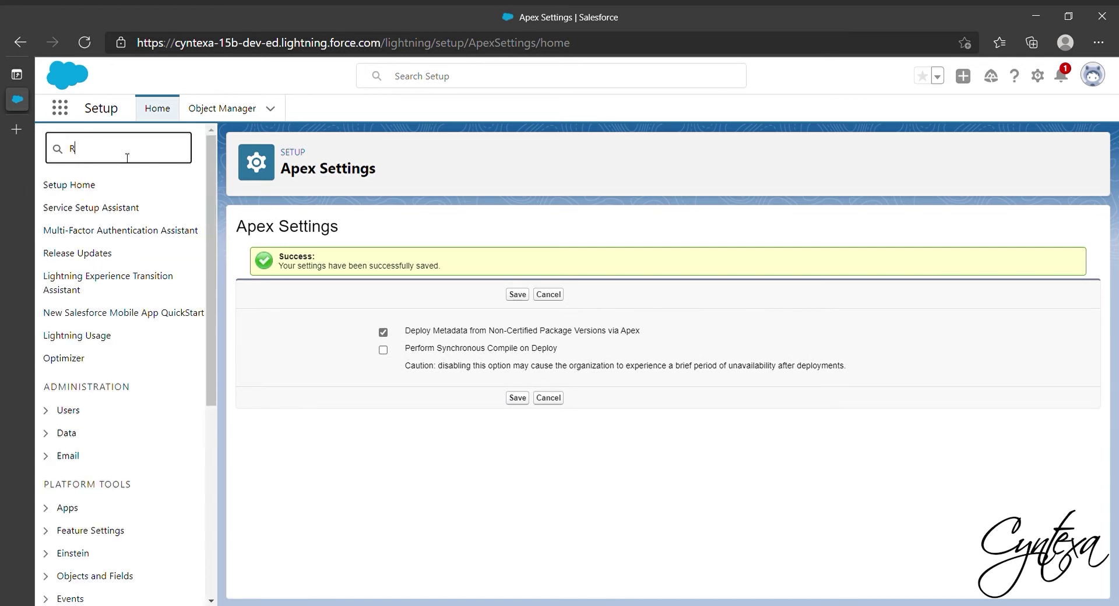
type("emote")
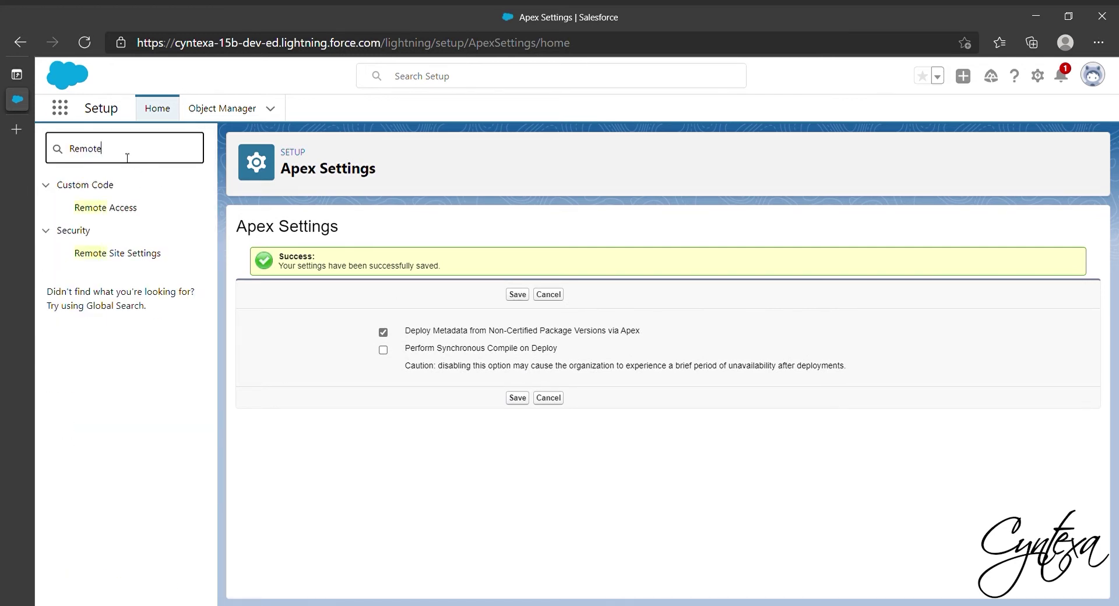
left_click(157, 254)
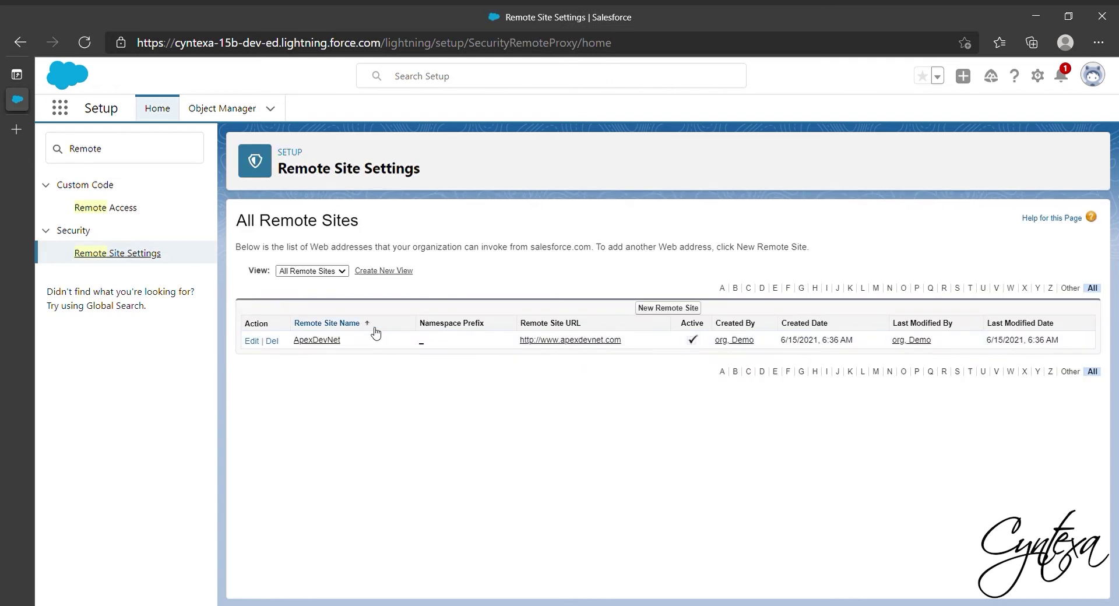
left_click(668, 309)
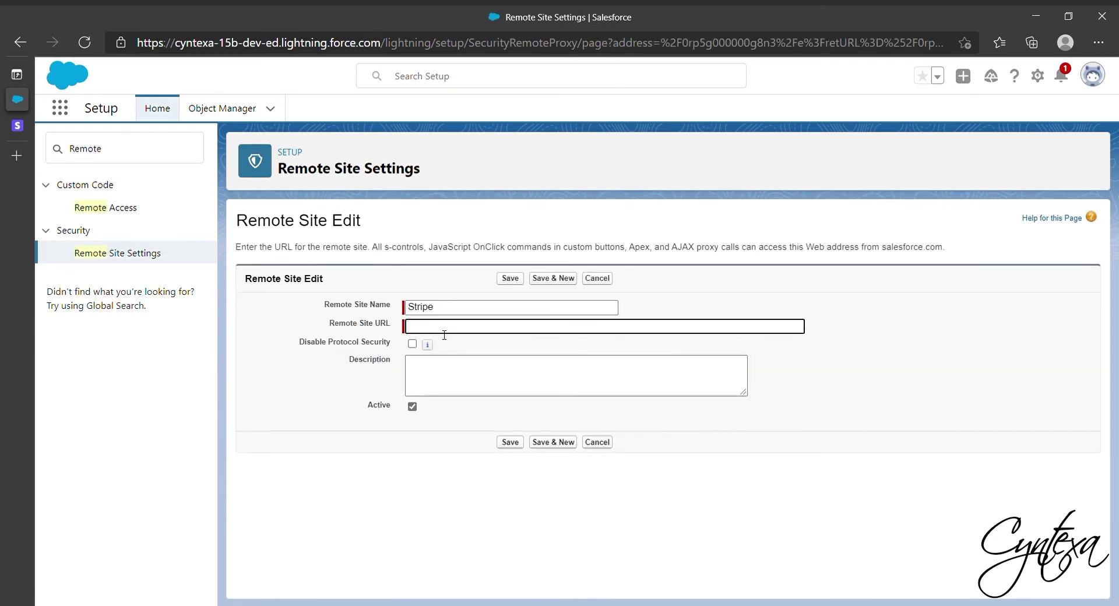
type("https://api.stripe.com")
left_click(522, 443)
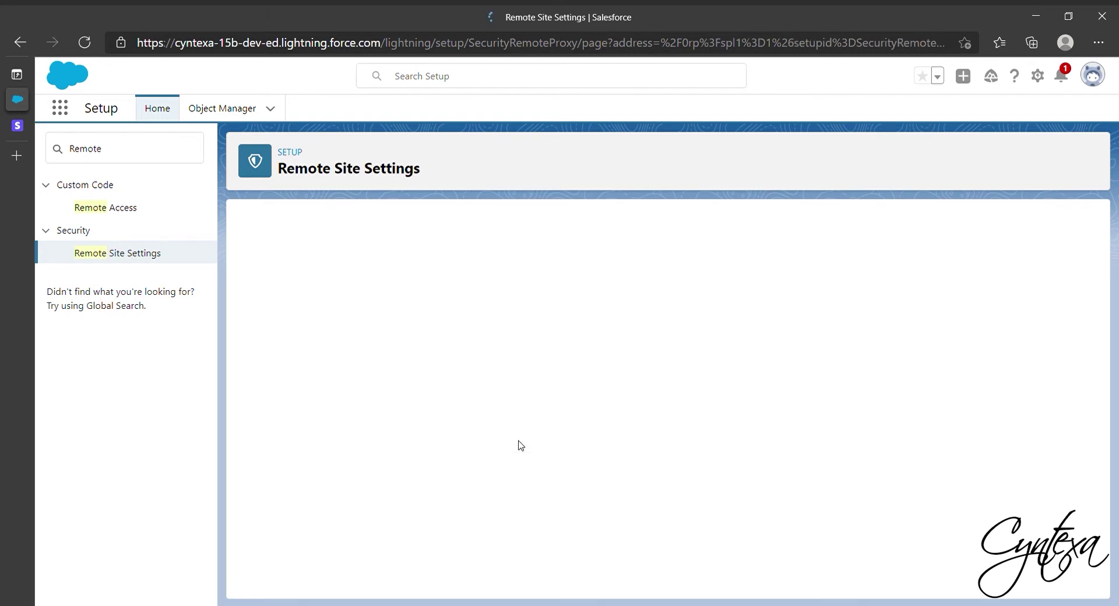
Open the Opportunities list from the App Launcher.
left_click(60, 108)
type("oppo")
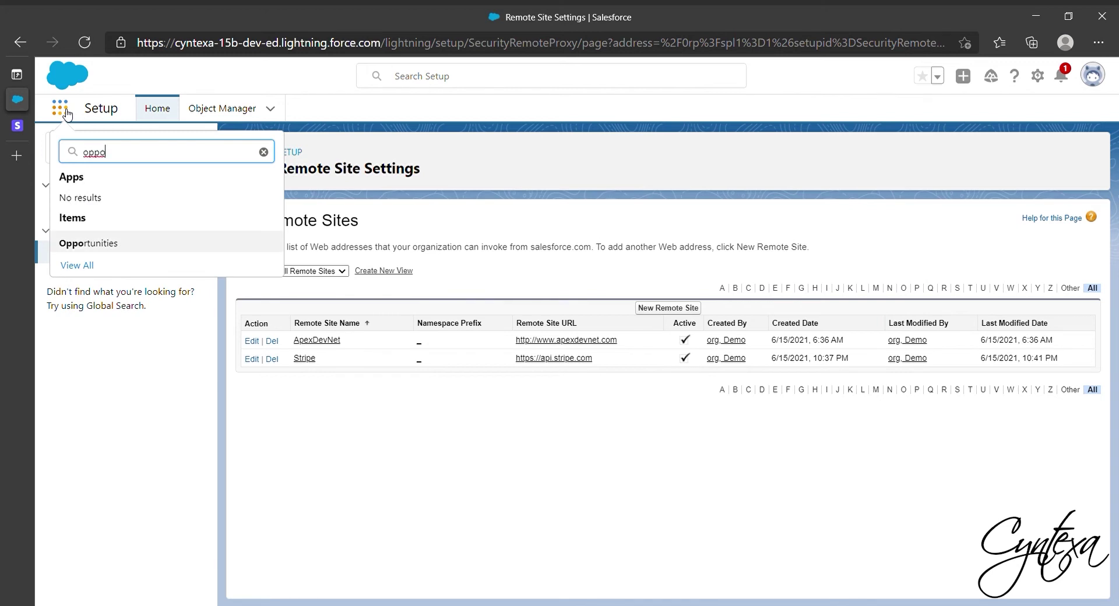
left_click(88, 243)
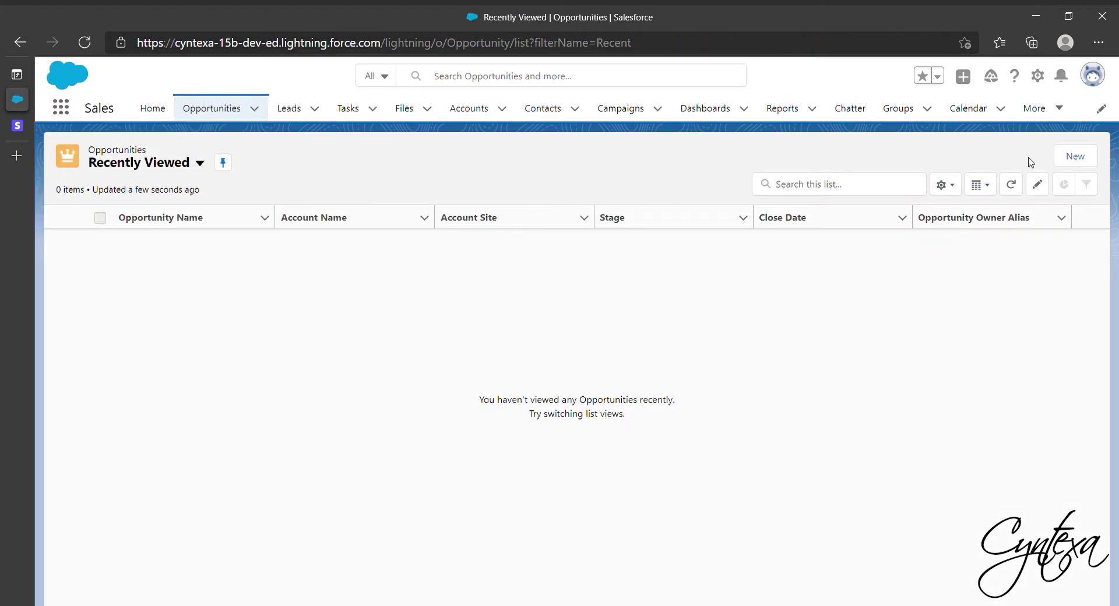
Create opportunity Cyntexa Test1 for Cyntexa Test, closing 6/15/2021 at Qualification, and view its details.
left_click(1076, 158)
left_click(385, 302)
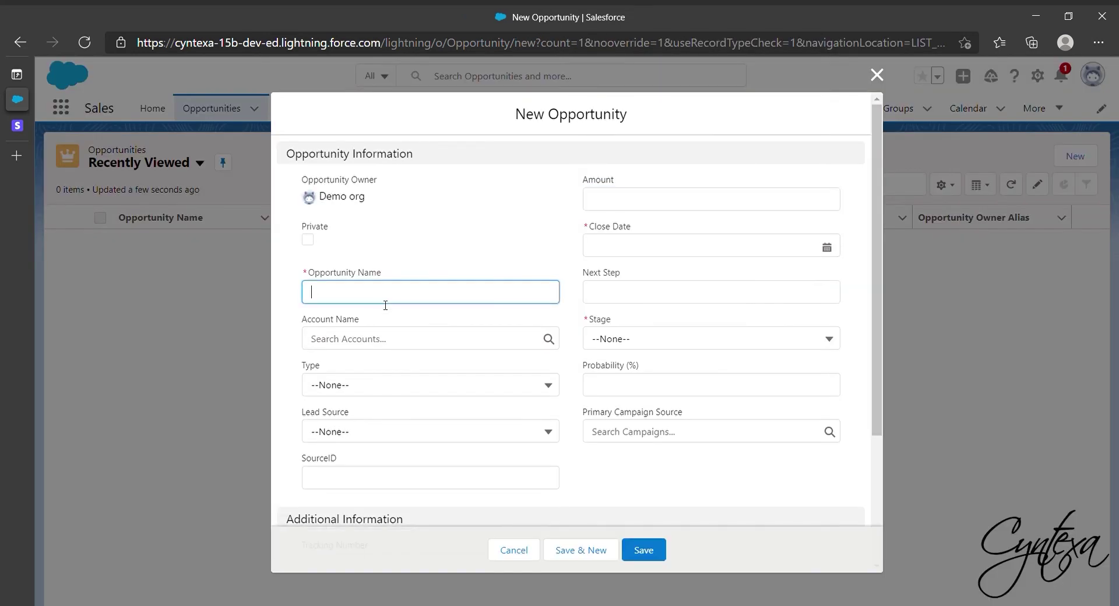
left_click(370, 365)
left_click(377, 335)
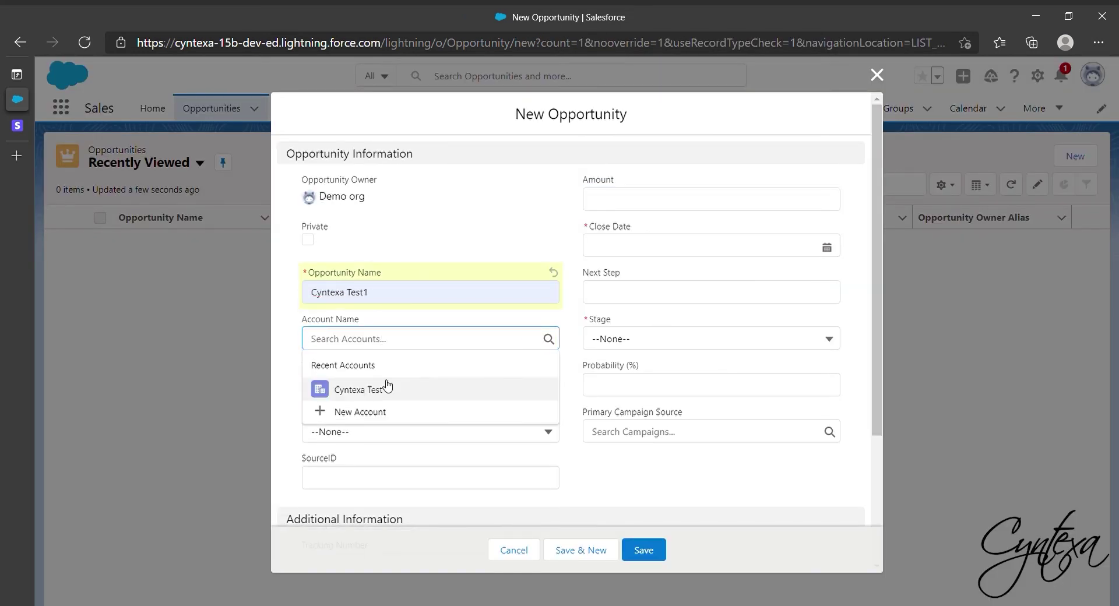
left_click(358, 389)
left_click(699, 246)
left_click(710, 385)
left_click(699, 339)
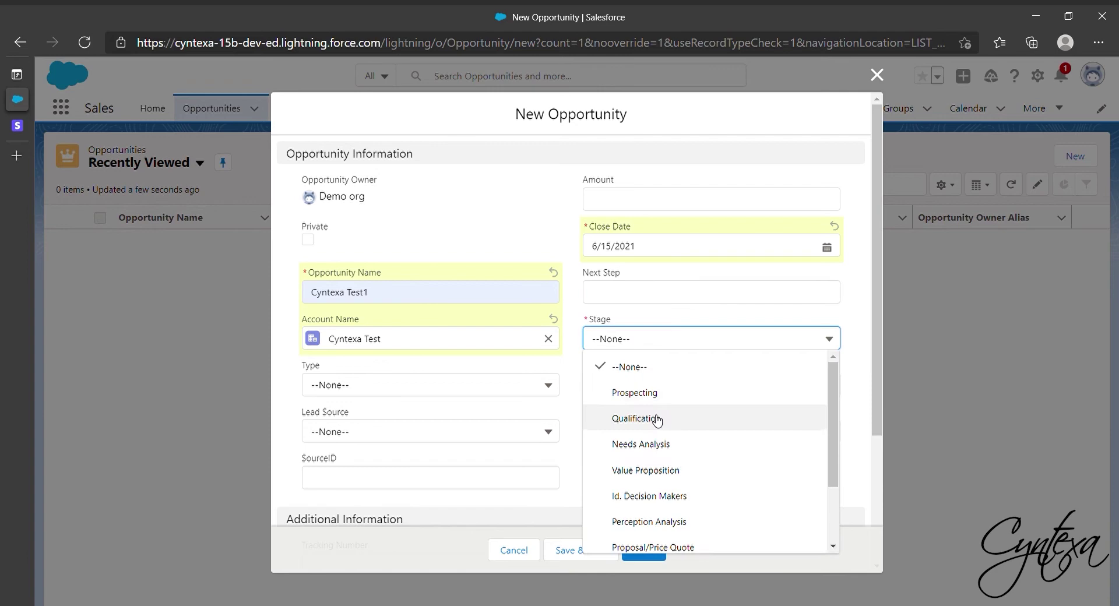
left_click(657, 419)
left_click(644, 550)
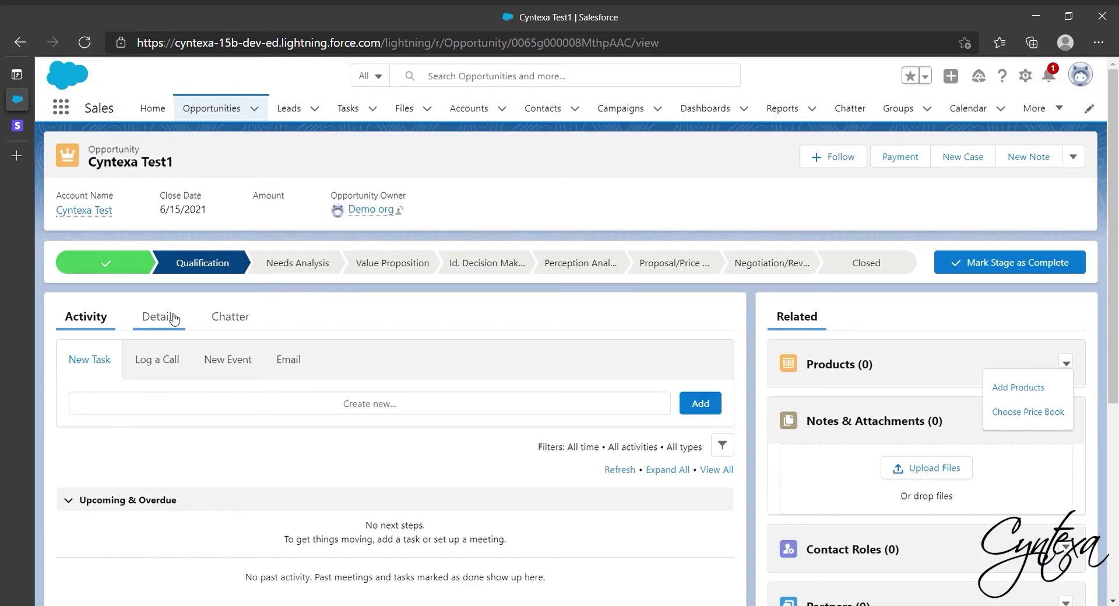
left_click(173, 319)
scroll(632, 365, "down", 2)
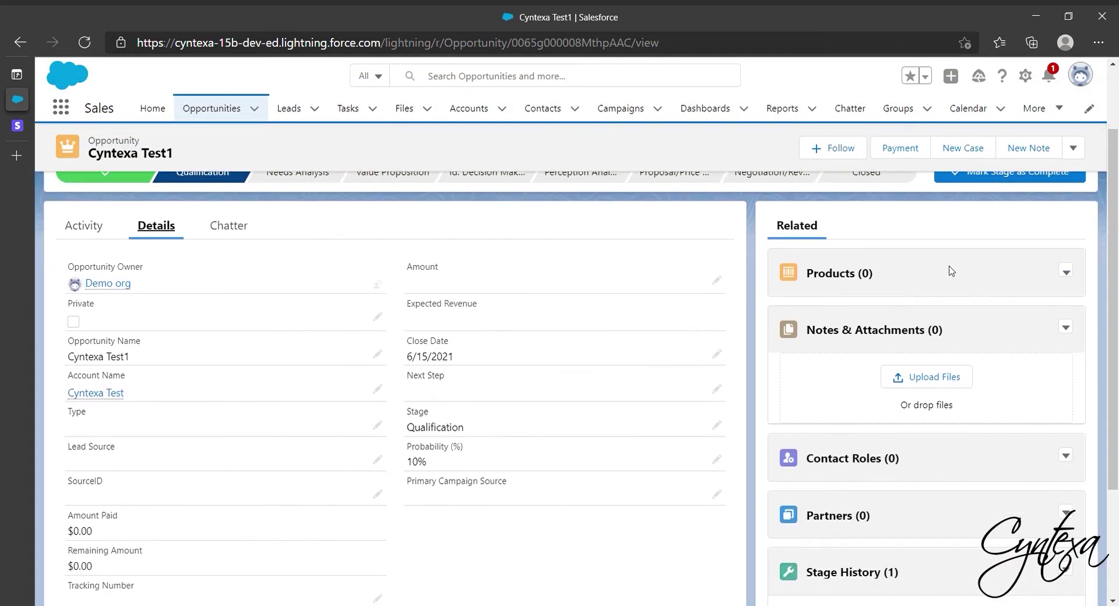
Add GenWatt Diesel 1000kW to Cyntexa Test1 and save the product line.
left_click(1066, 272)
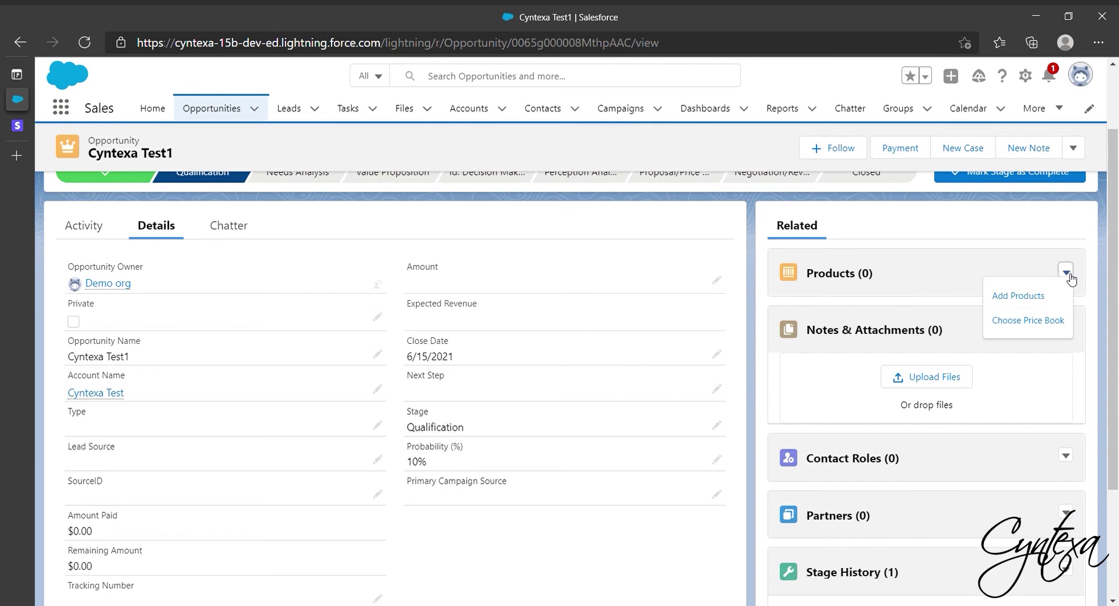
left_click(1034, 297)
left_click(125, 229)
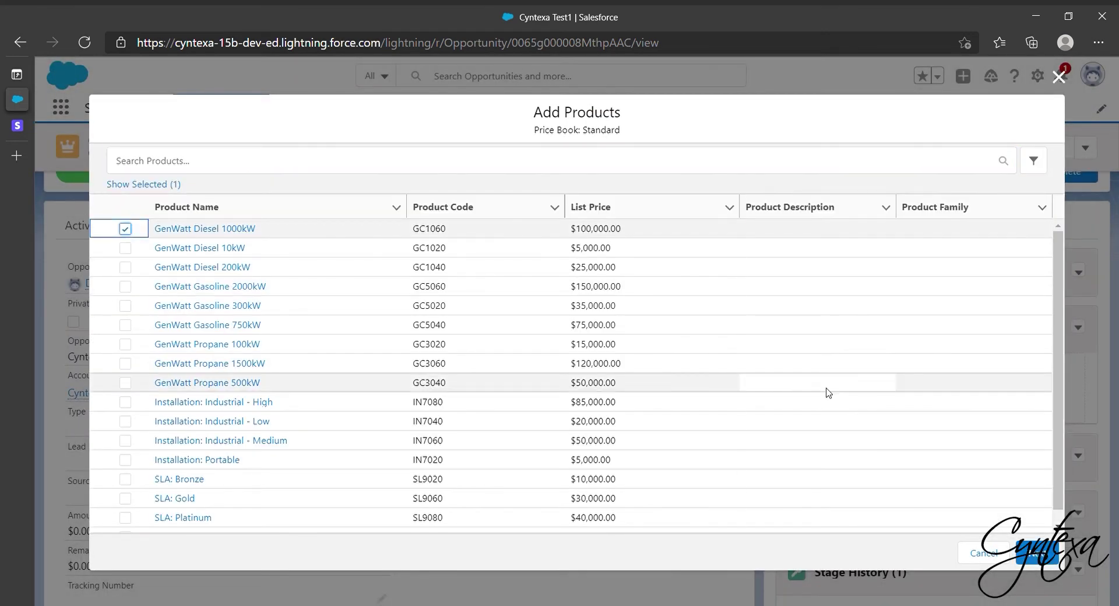
left_click(1037, 553)
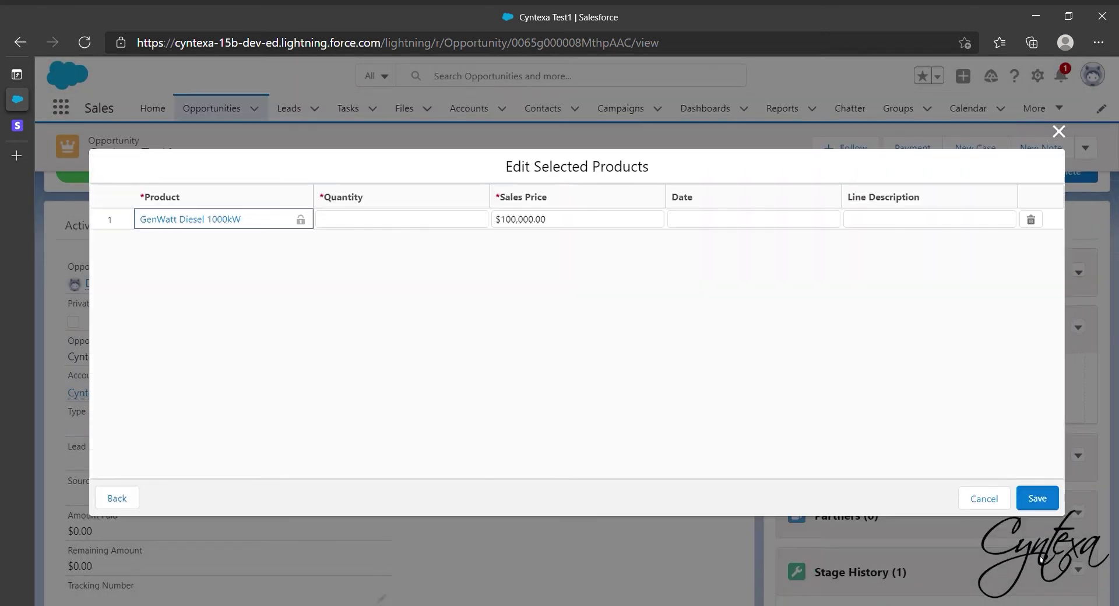
left_click(394, 226)
type("100")
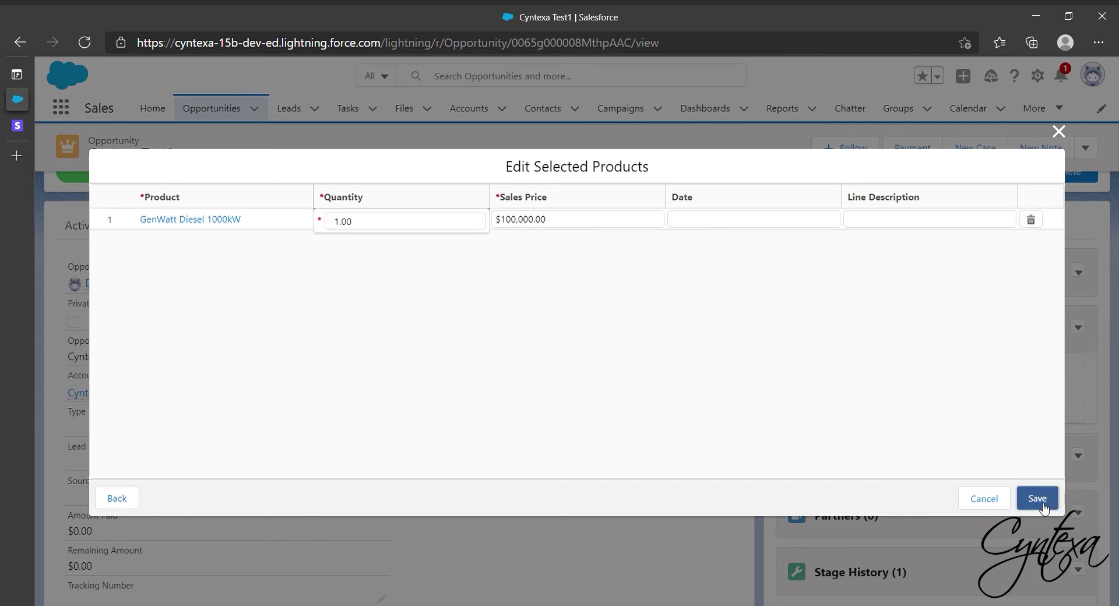
left_click(1037, 498)
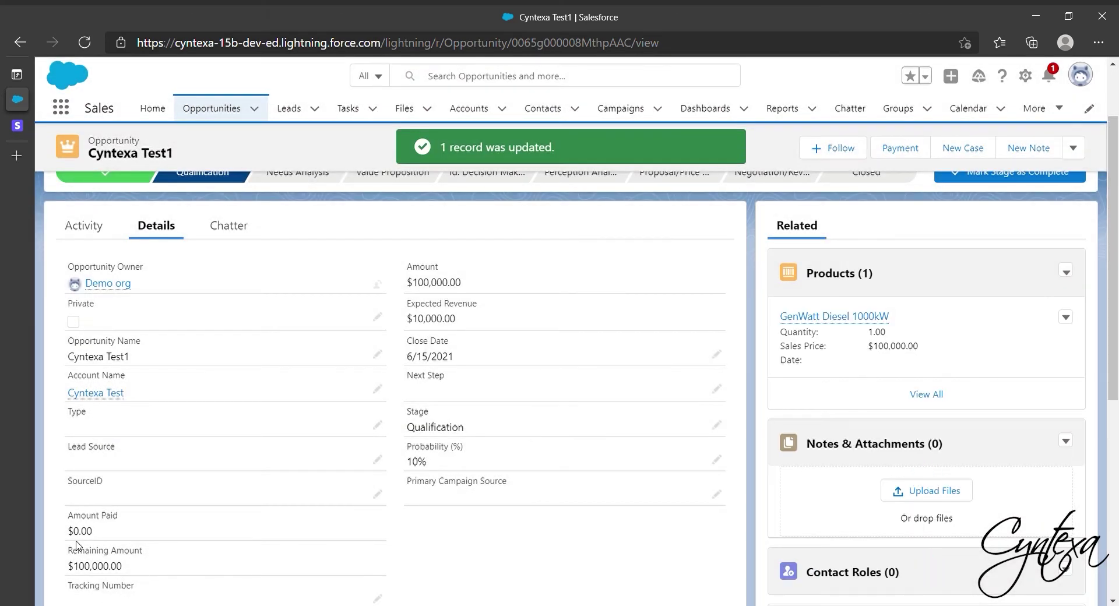
Start a Stripe payment from the opportunity and bring up the key entry form.
scroll(487, 354, "up", 2)
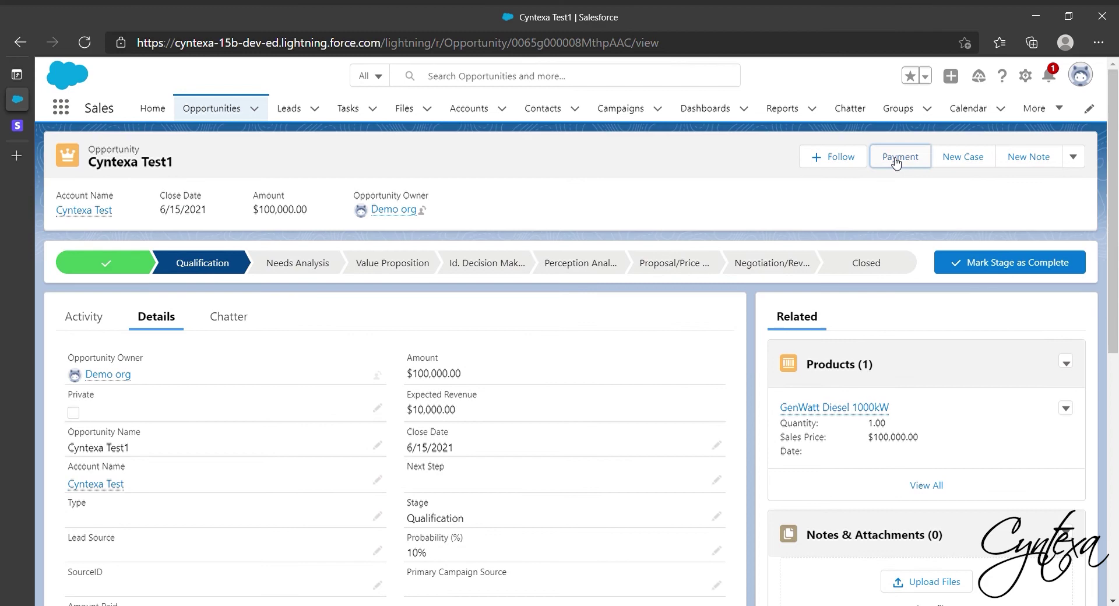
left_click(896, 161)
left_click(770, 233)
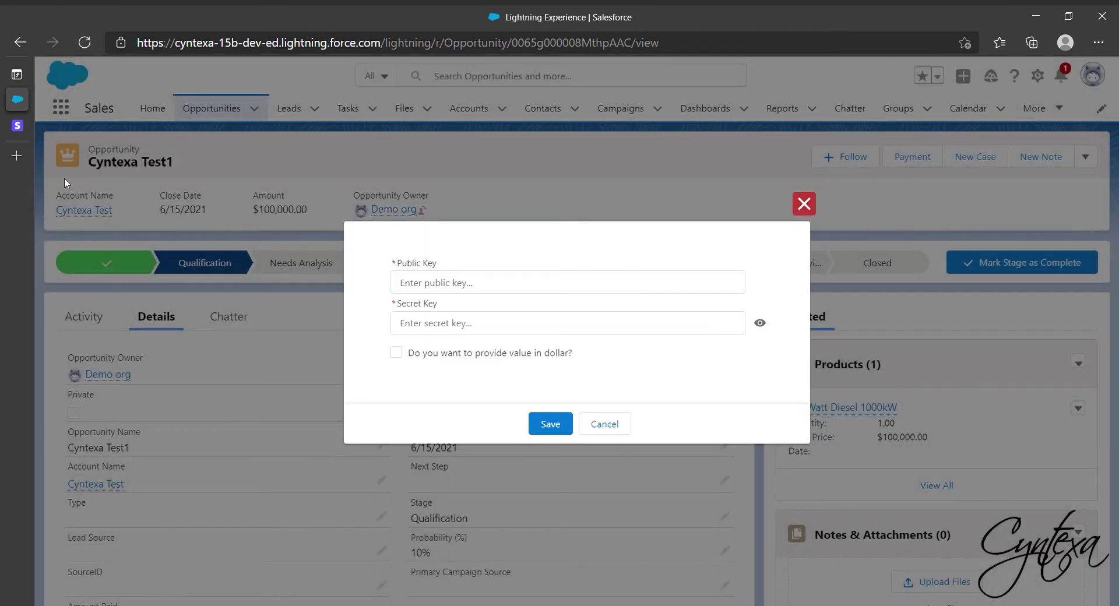
Copy the test publishable key from Stripe's Developers > API keys page.
mouse_move(24, 128)
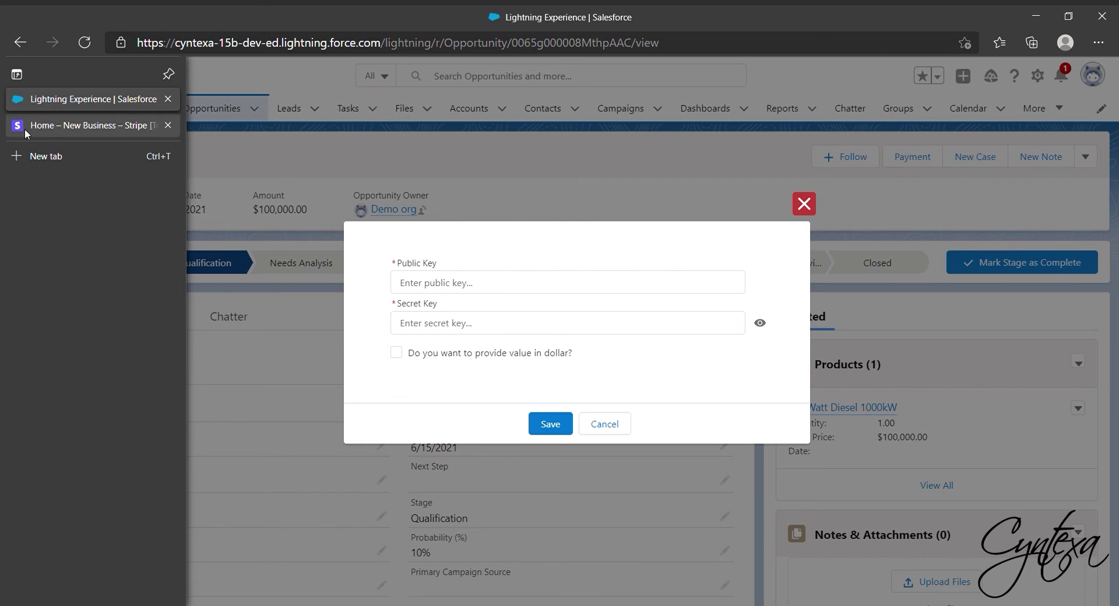
left_click(24, 129)
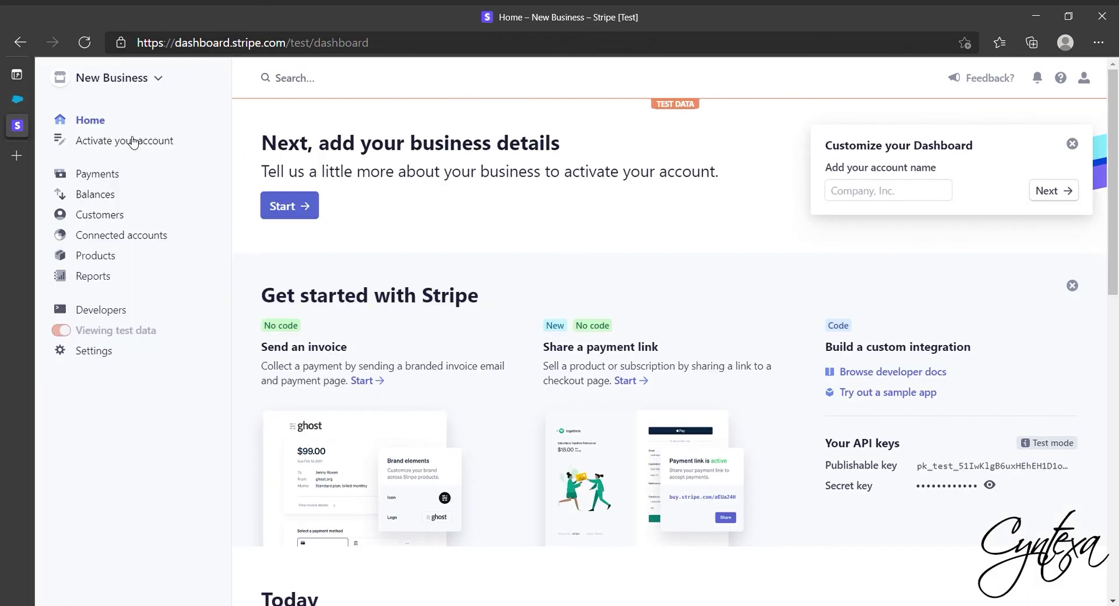
left_click(100, 315)
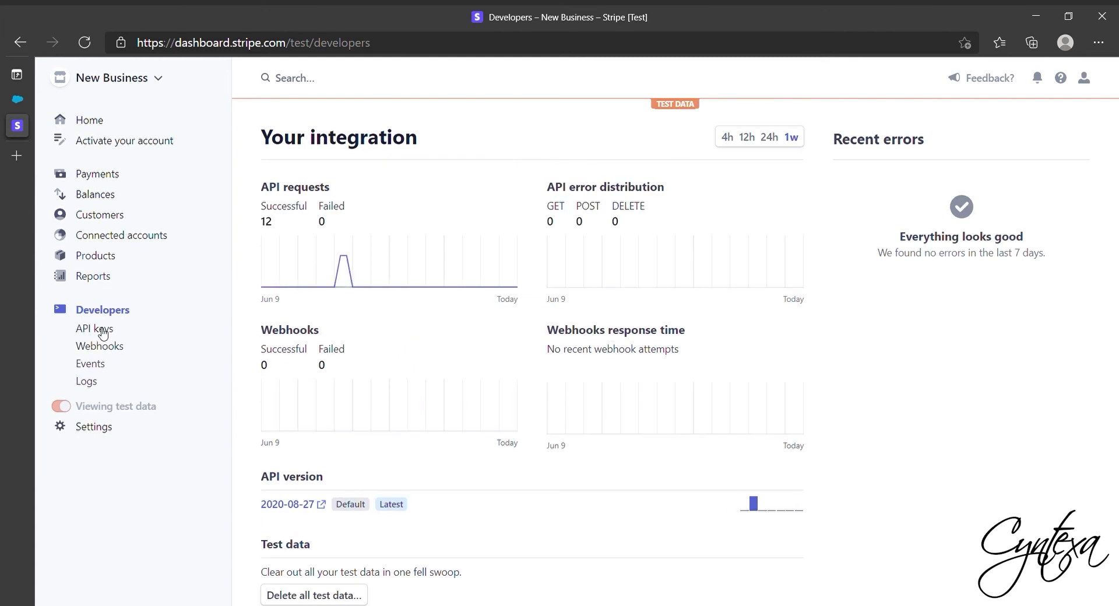
left_click(103, 330)
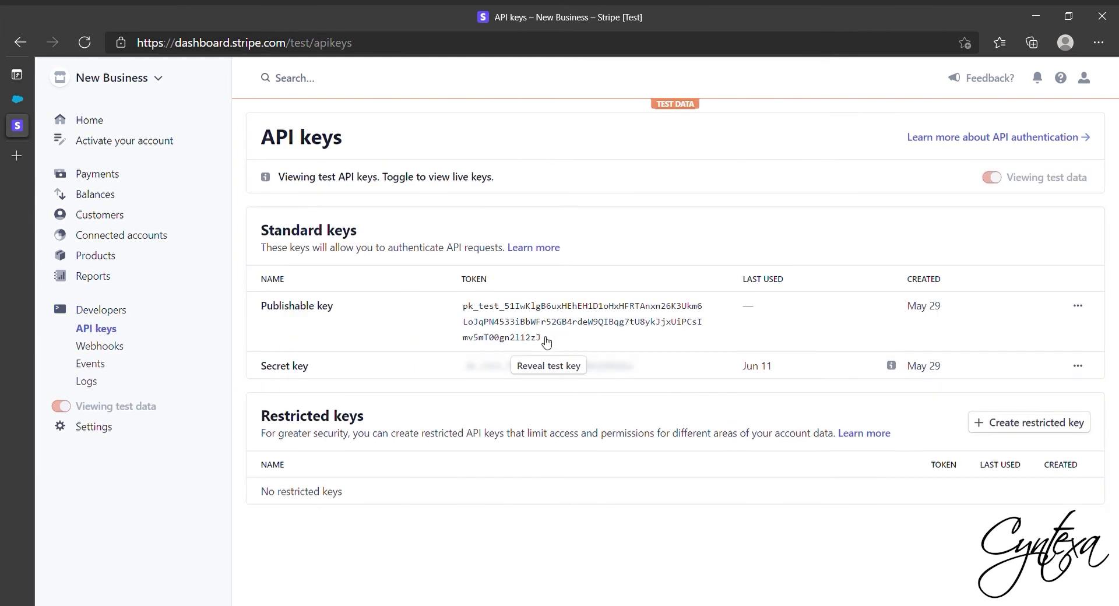
left_click(509, 324)
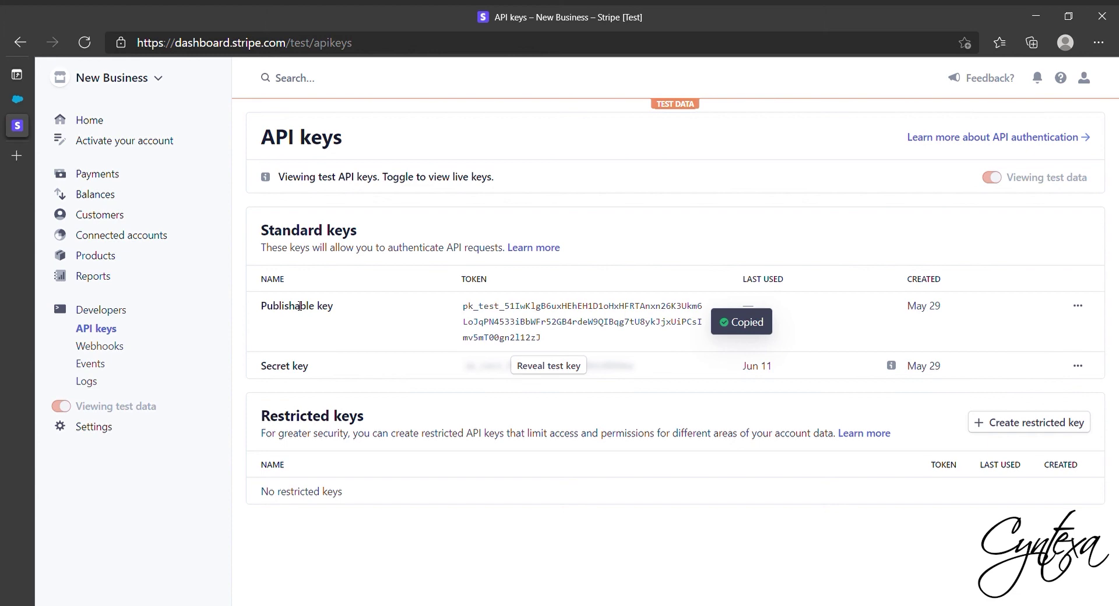
Paste the Stripe public and secret keys, enable dollar values, and save them.
left_click(25, 104)
left_click(413, 283)
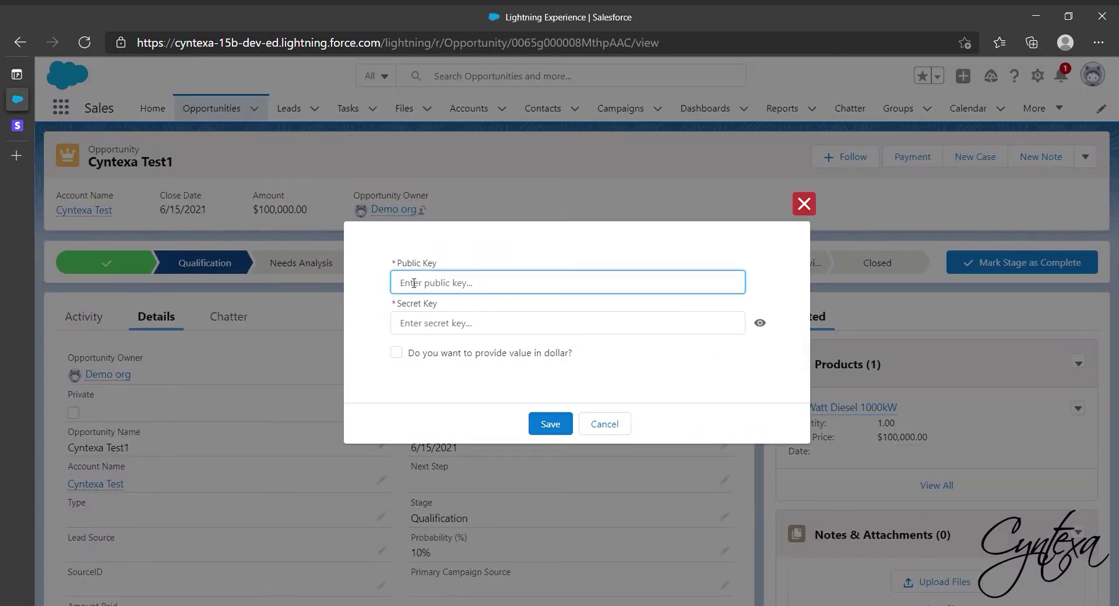
key("ctrl+v")
left_click(446, 324)
key("ctrl+v")
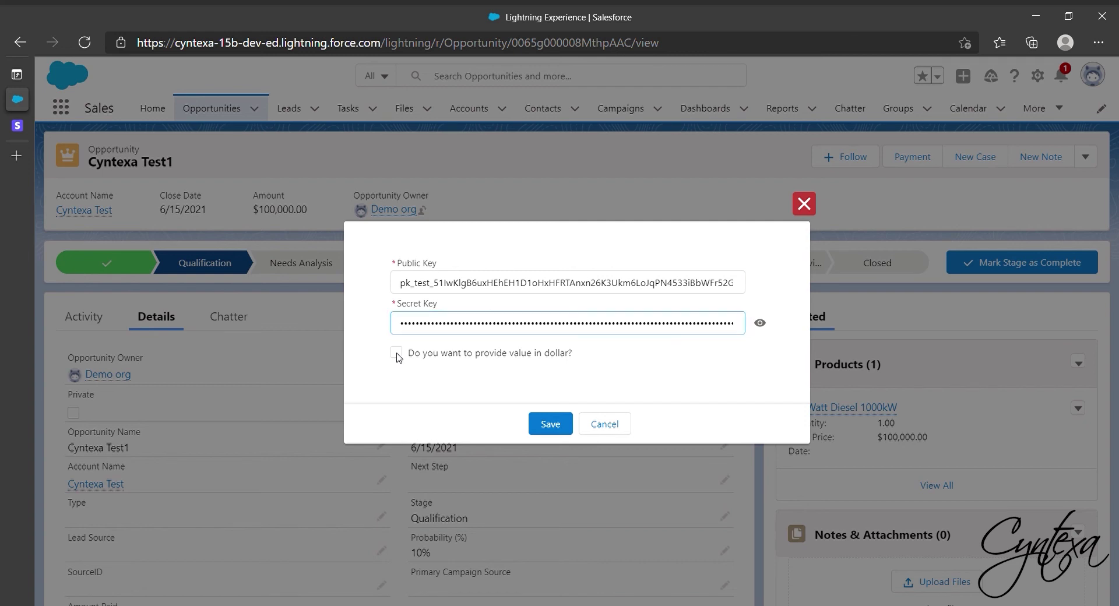
left_click(397, 354)
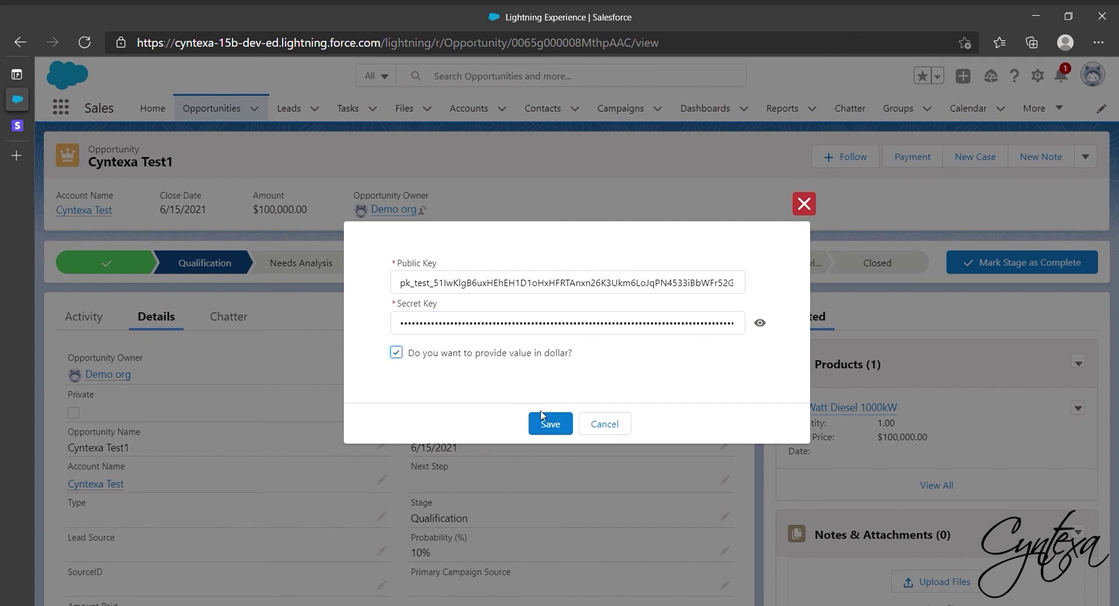
left_click(554, 426)
type("4242424242424242")
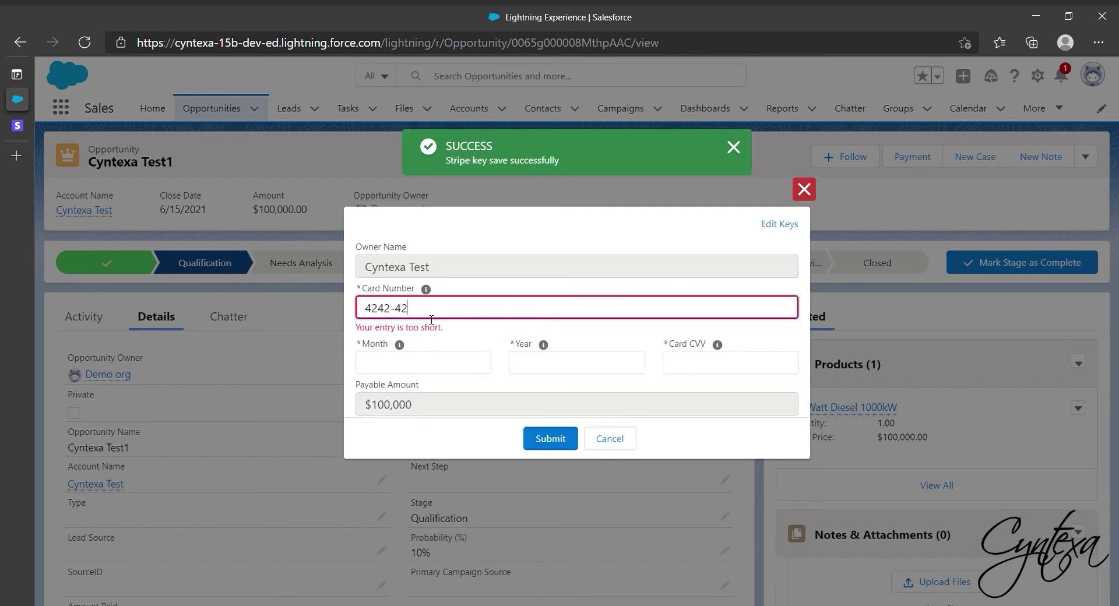
left_click(424, 356)
type("6")
left_click(544, 357)
type("2024")
left_click(699, 351)
type("895")
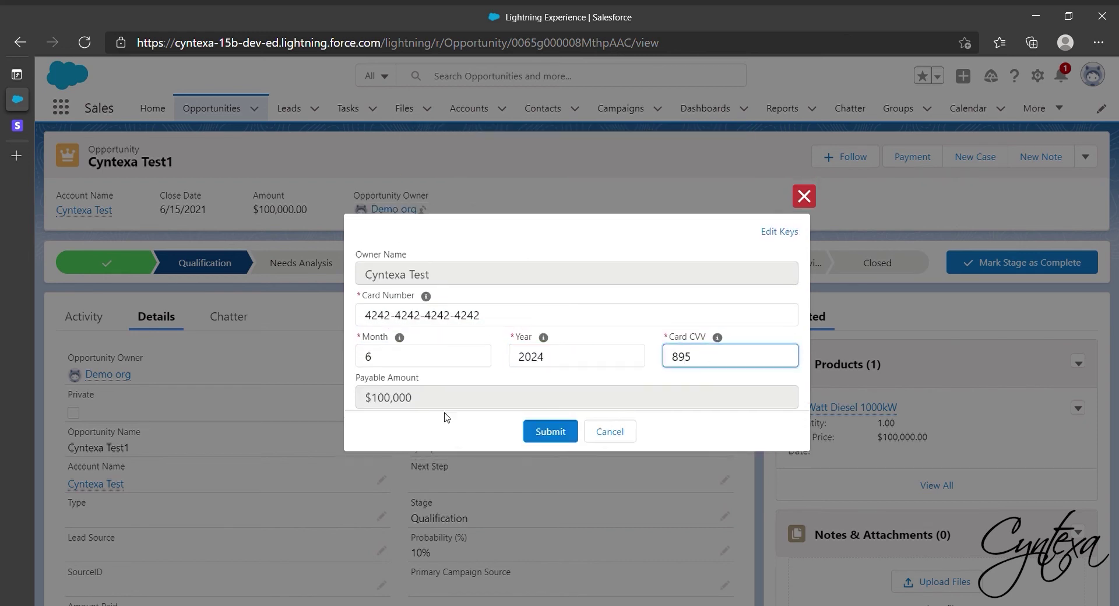
left_click(551, 432)
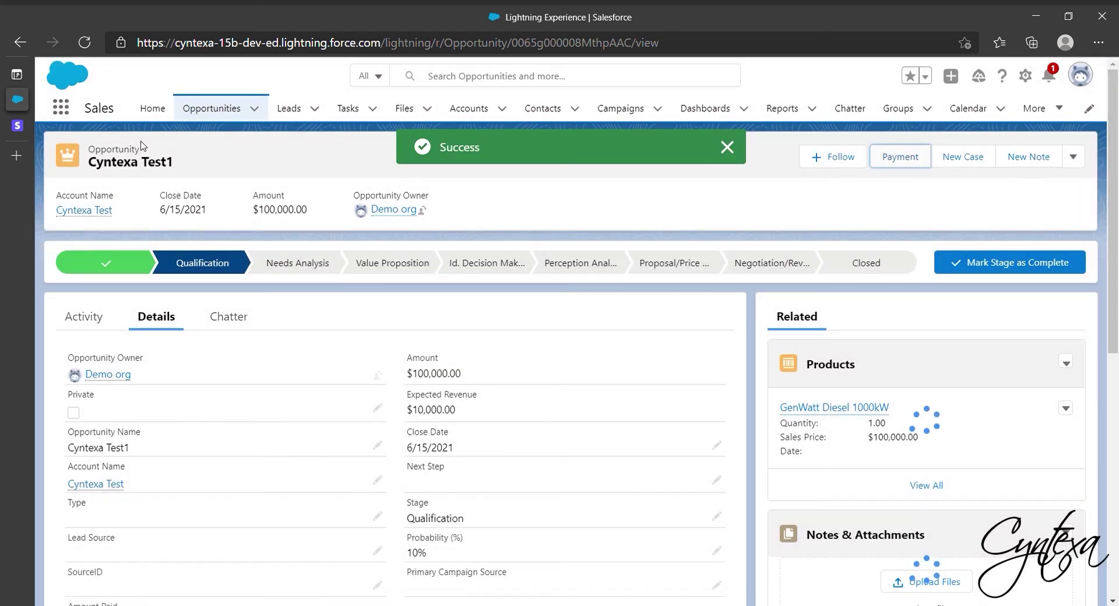
Check the payment in Stripe's Payments list, then return to the Salesforce opportunity.
left_click(17, 125)
left_click(98, 174)
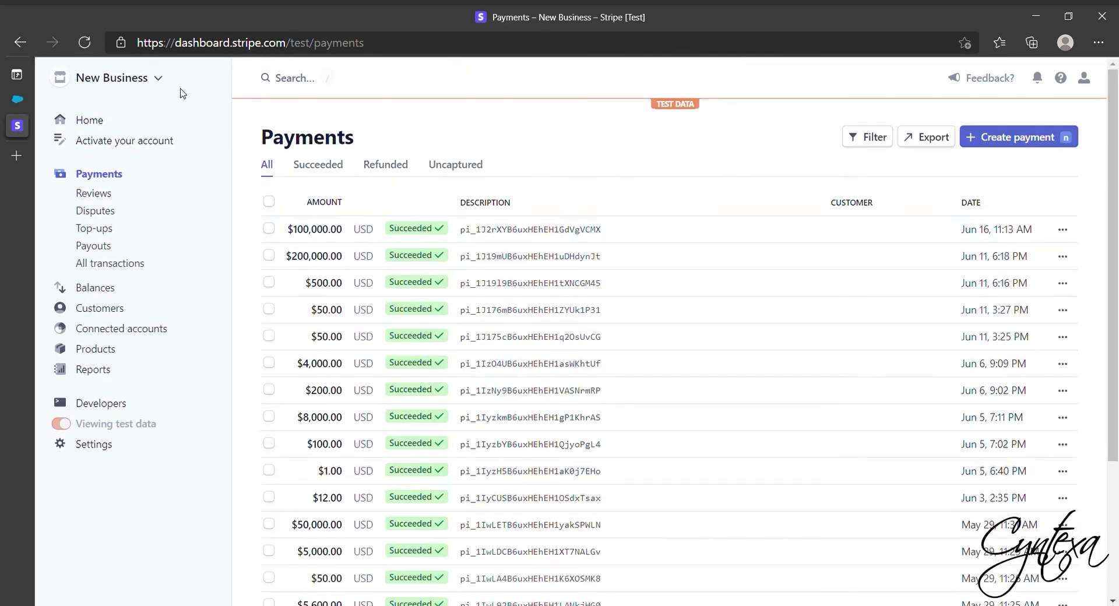
left_click(17, 99)
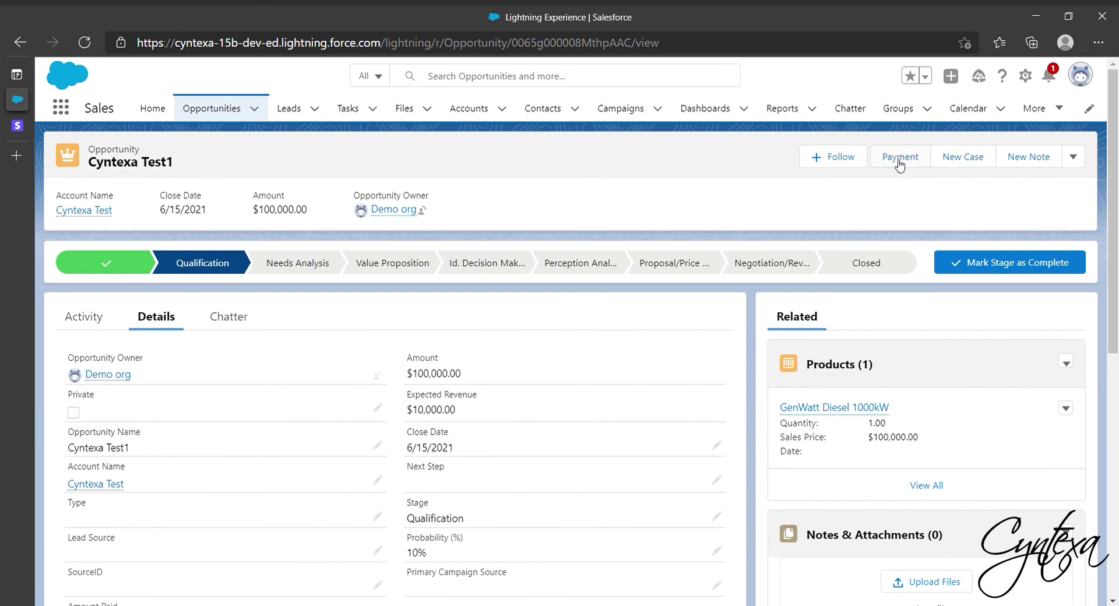
Add one GenWatt Diesel 10kW ($5,000) to Cyntexa Test1, bringing its amount to $105,000.
left_click(1065, 365)
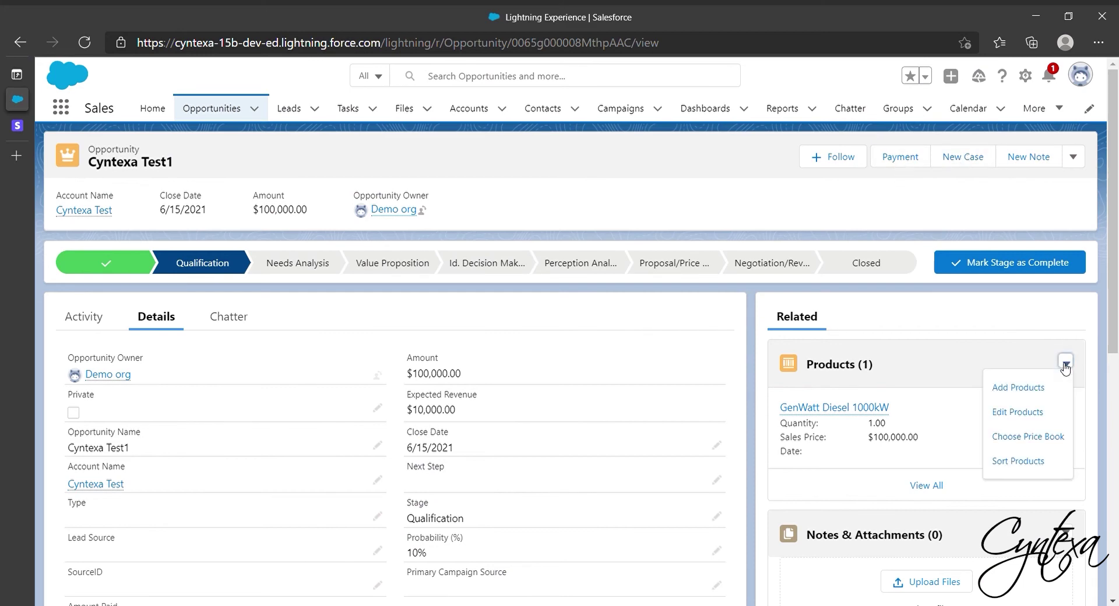
left_click(1004, 397)
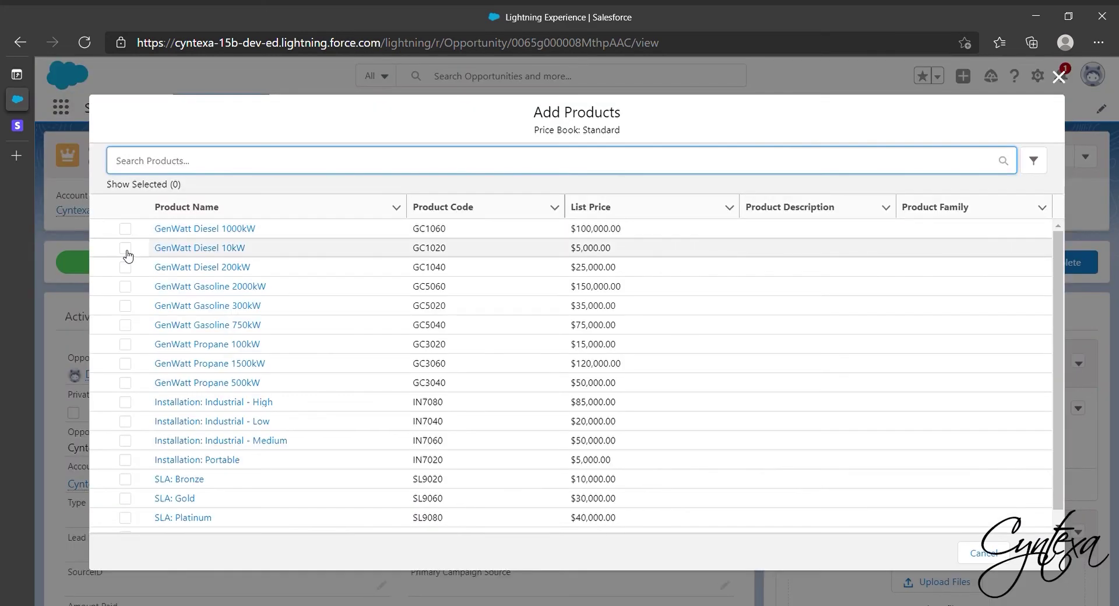
left_click(125, 248)
left_click(1036, 553)
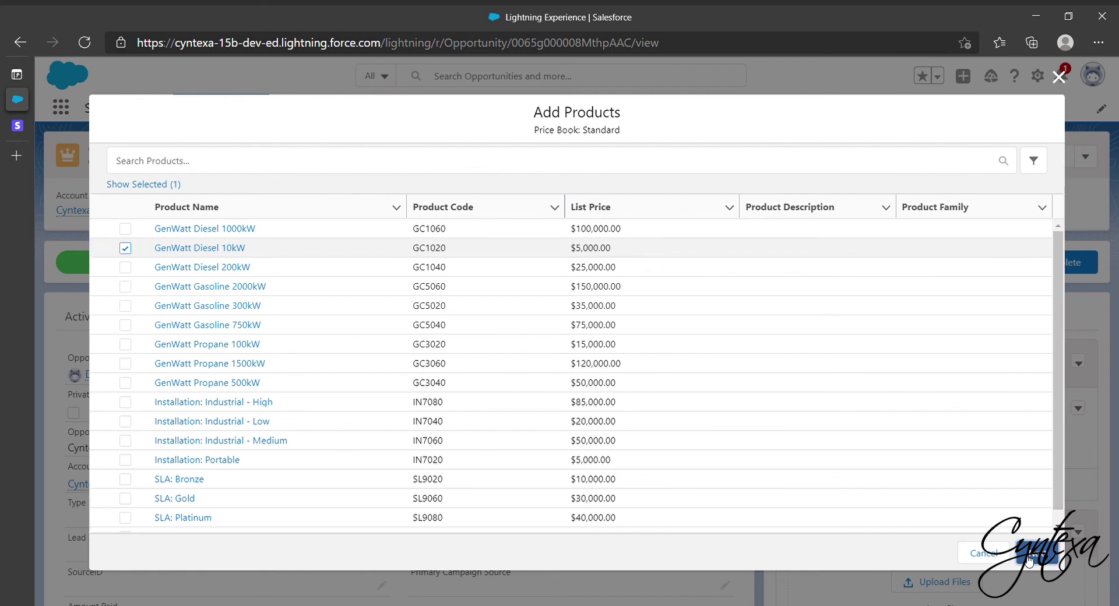
left_click(427, 226)
type("1")
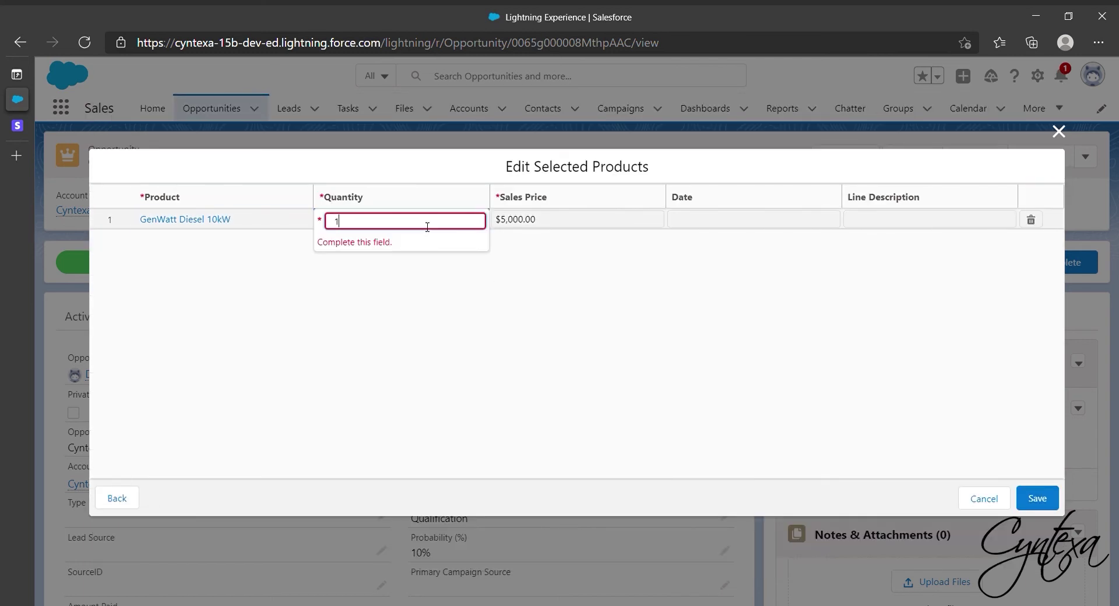
left_click(1037, 499)
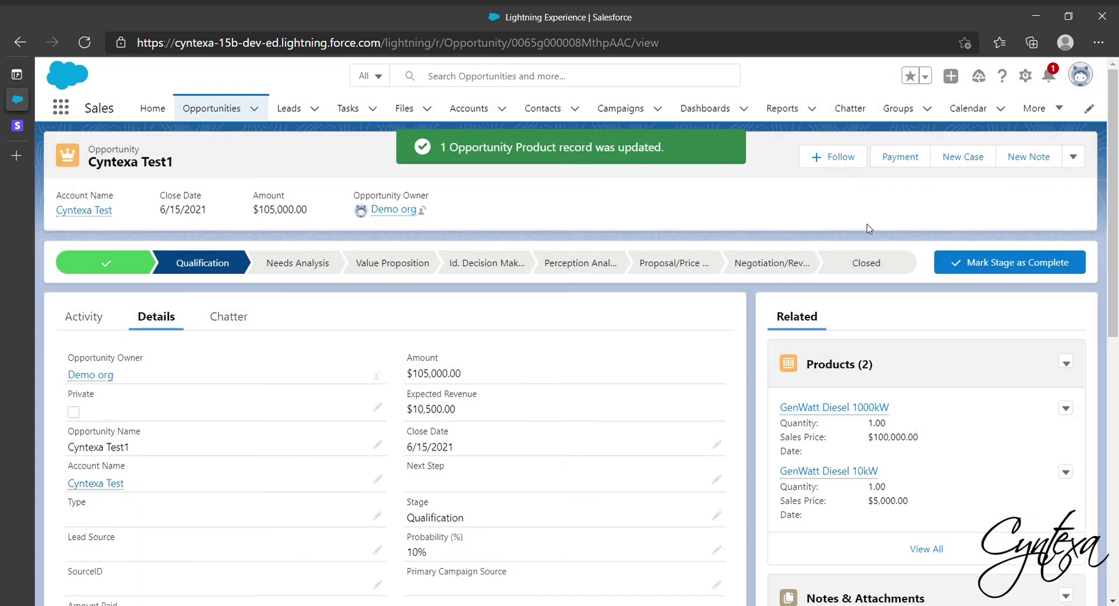
left_click(900, 158)
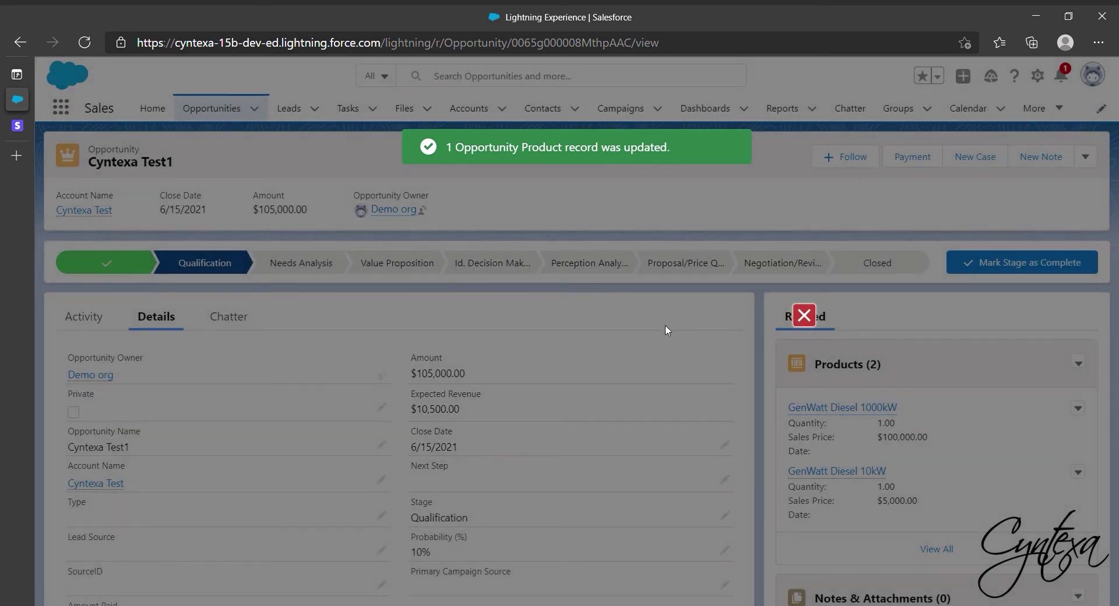
left_click(782, 235)
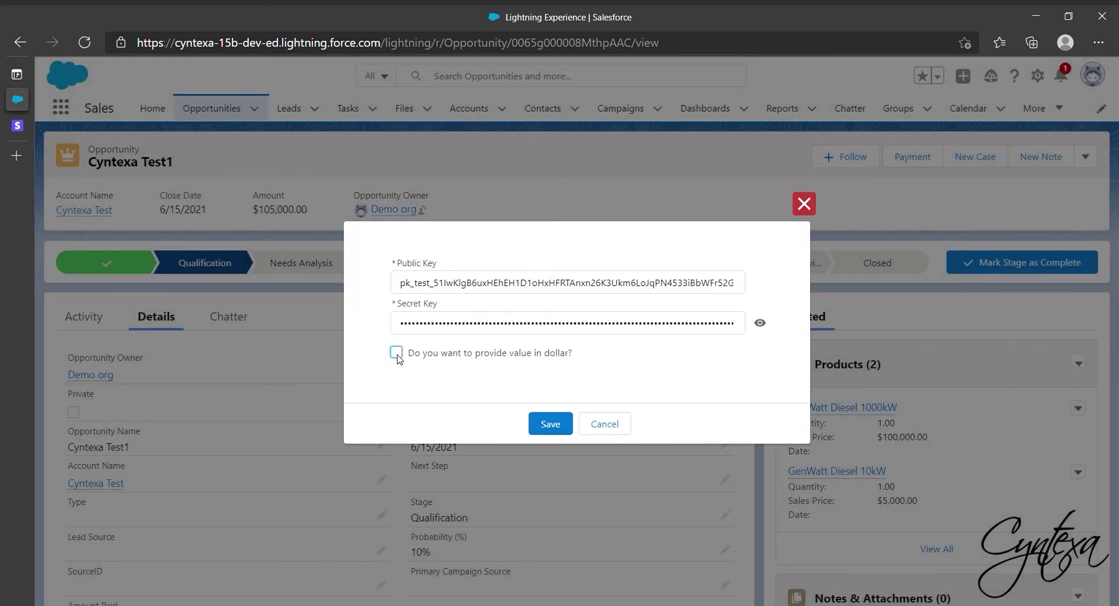
left_click(551, 424)
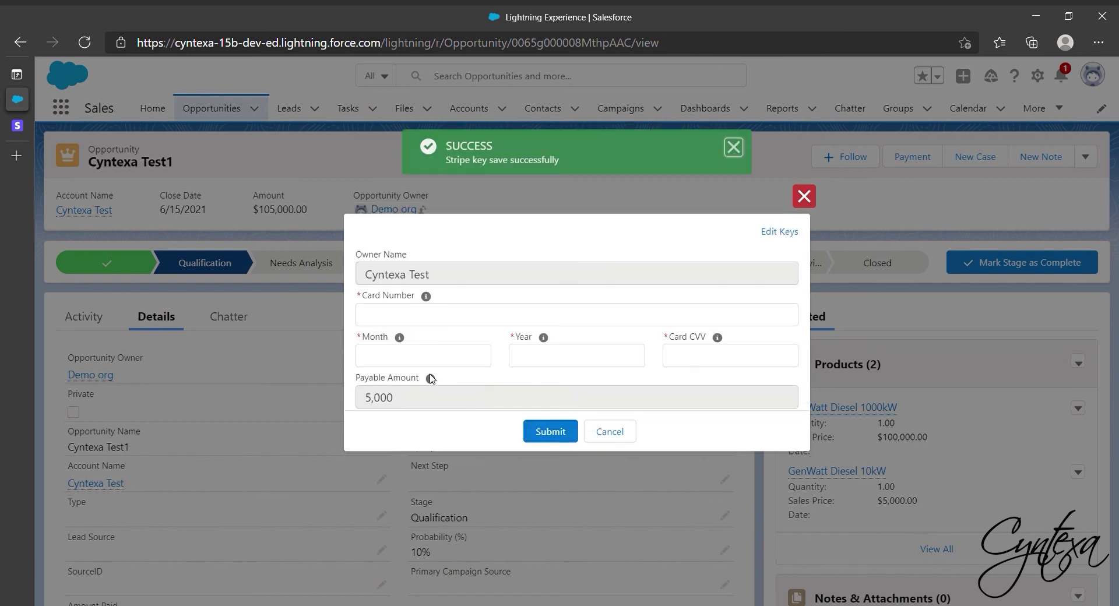
left_click(404, 315)
type("4242-4242-4242-4242")
left_click(431, 356)
type("6")
left_click(577, 355)
type("2024")
left_click(712, 357)
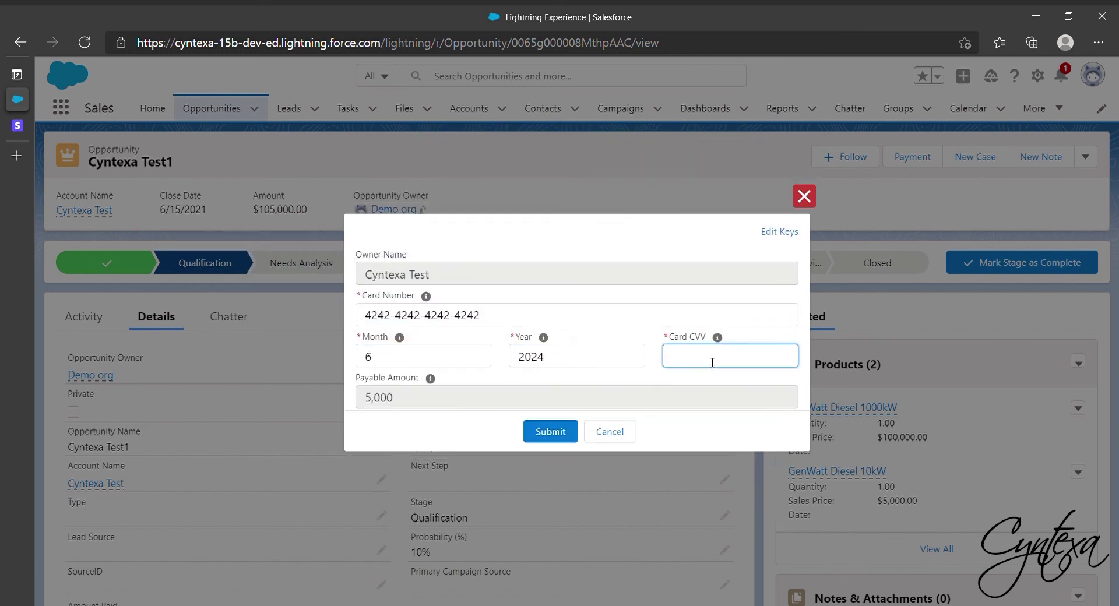
type("543")
left_click(551, 432)
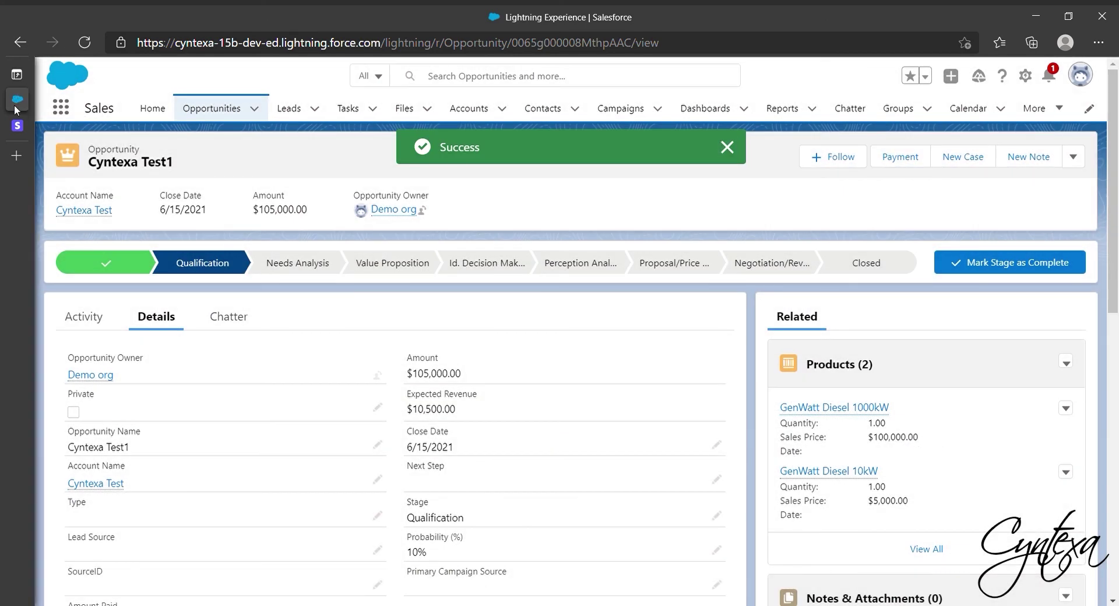
Switch to Stripe's test Payments list to review the new payments.
left_click(17, 125)
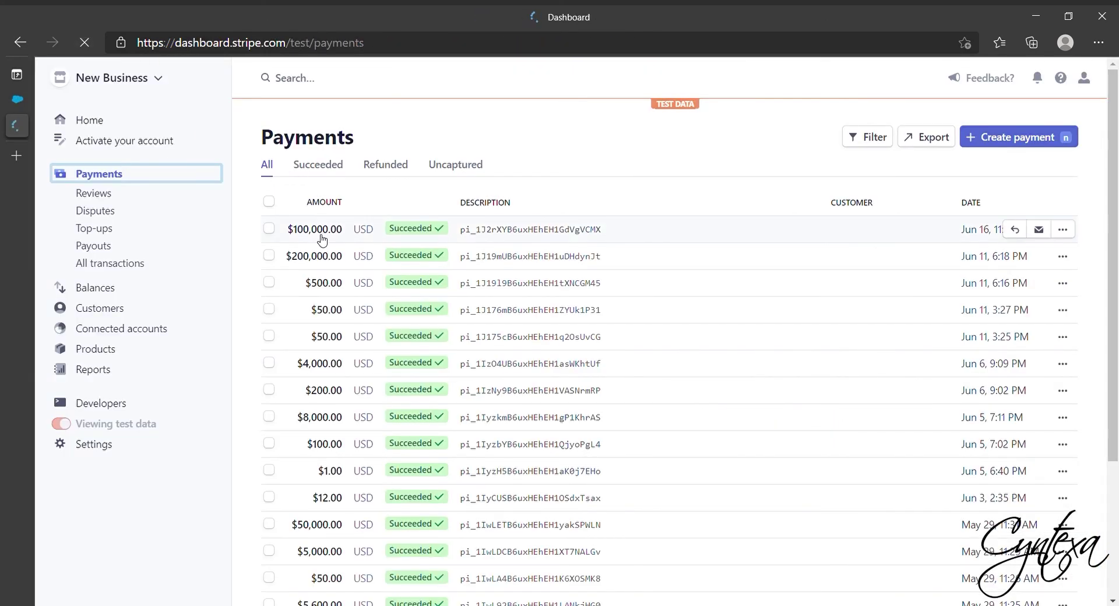